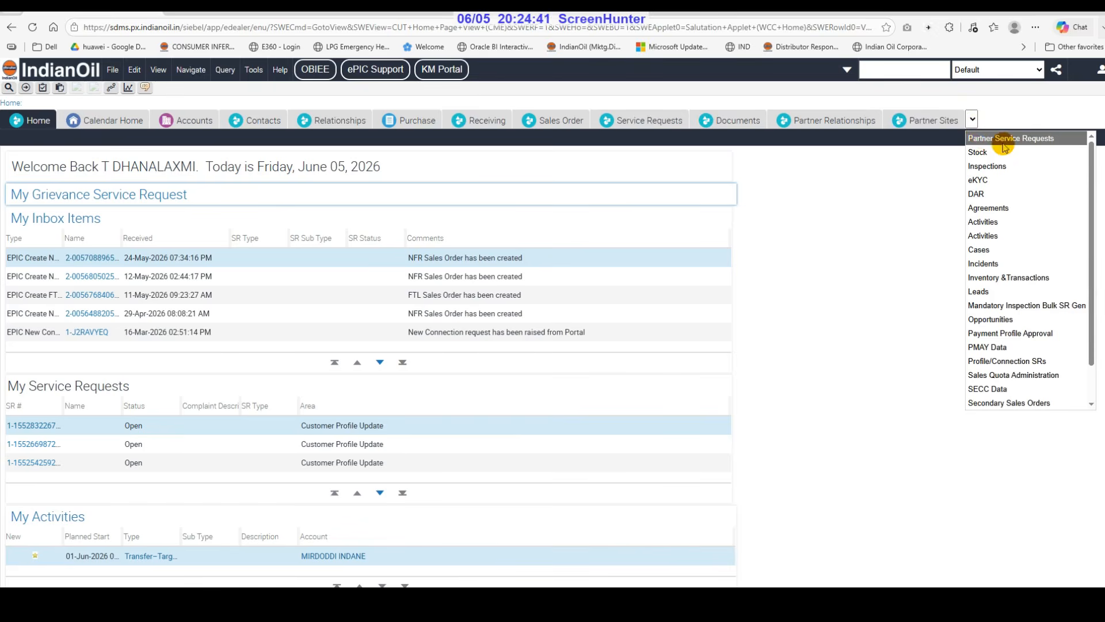
- Create a new partner service request with type LPG Interlock and sub type Unlock
left_click(1003, 143)
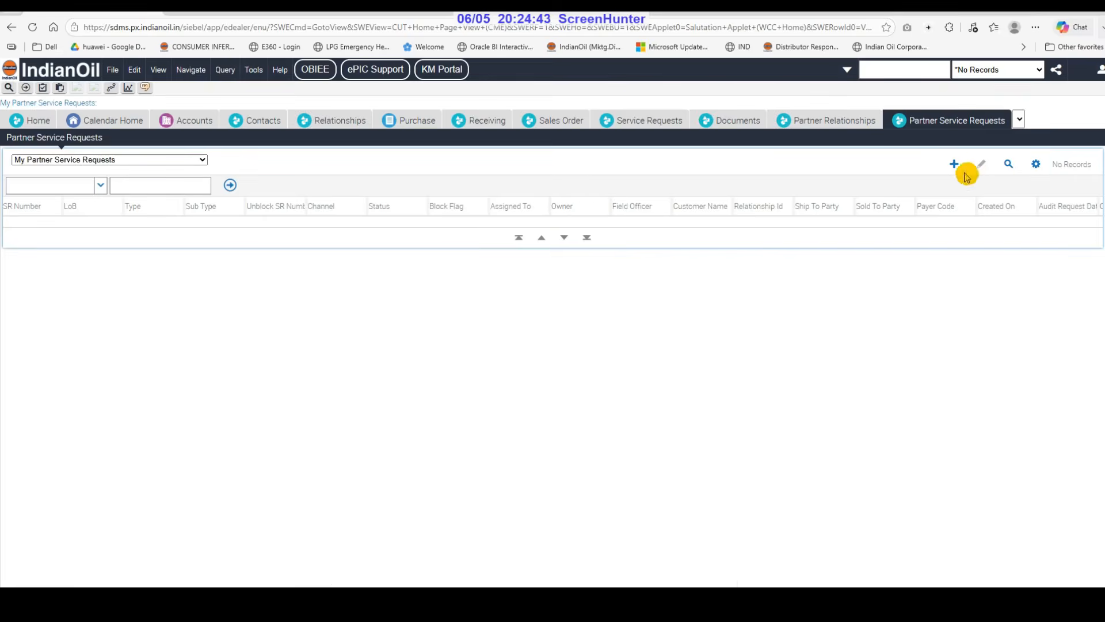
left_click(954, 163)
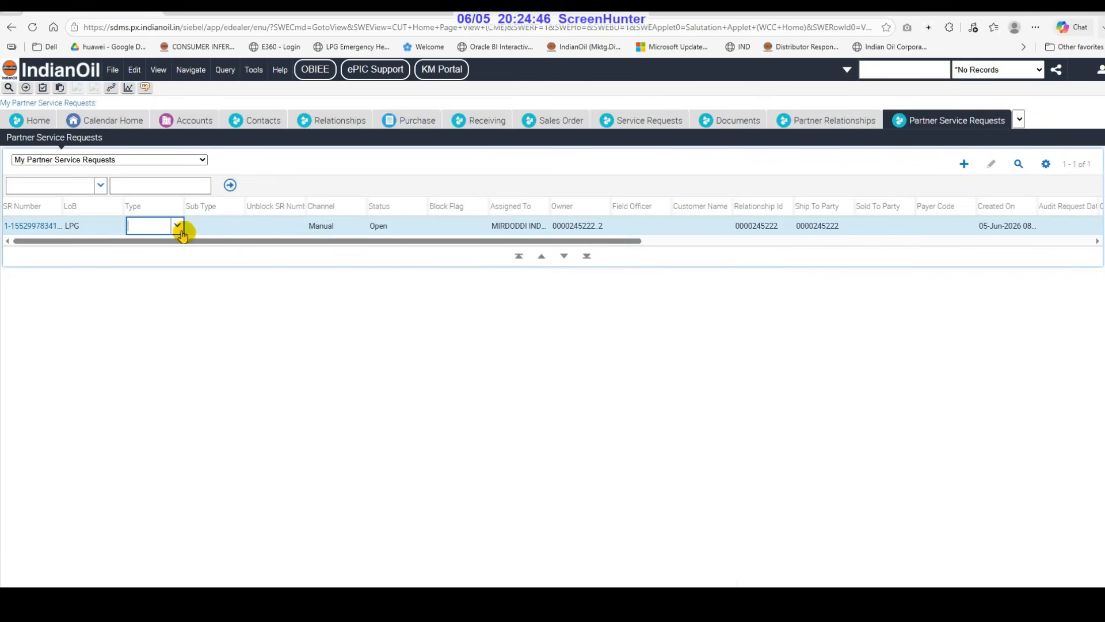
left_click(176, 226)
type("lpg")
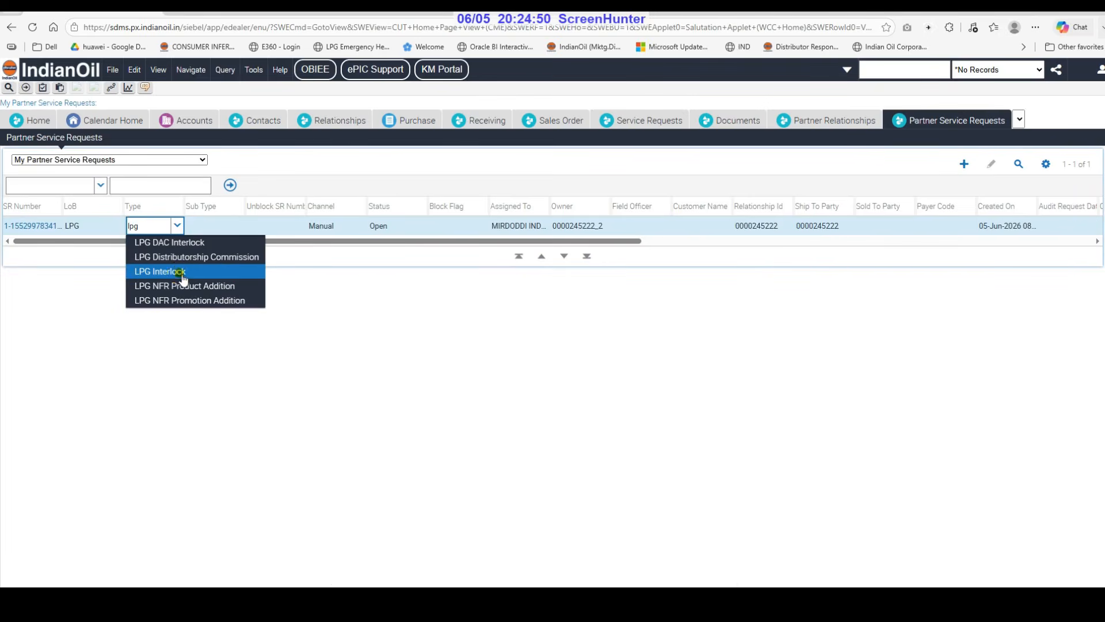
left_click(183, 278)
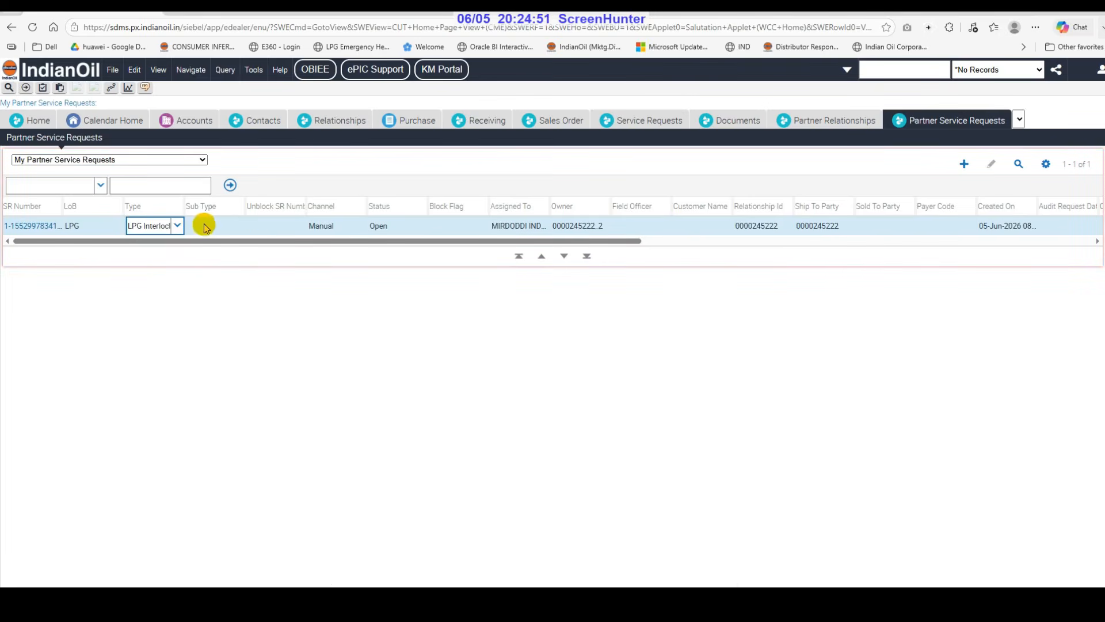
left_click(206, 226)
left_click(241, 228)
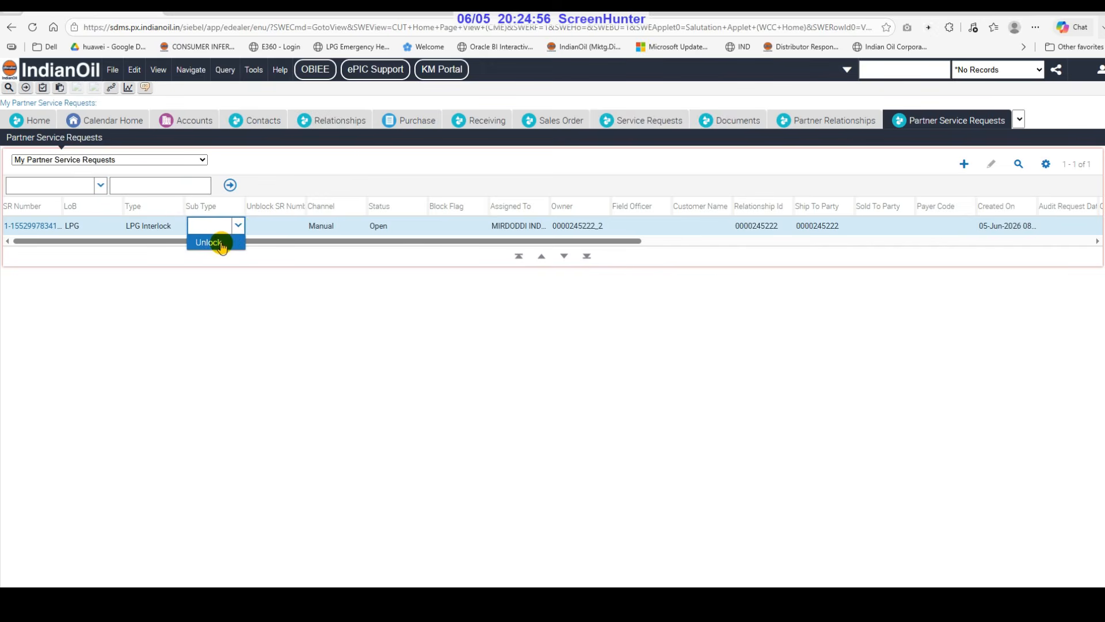
left_click(222, 245)
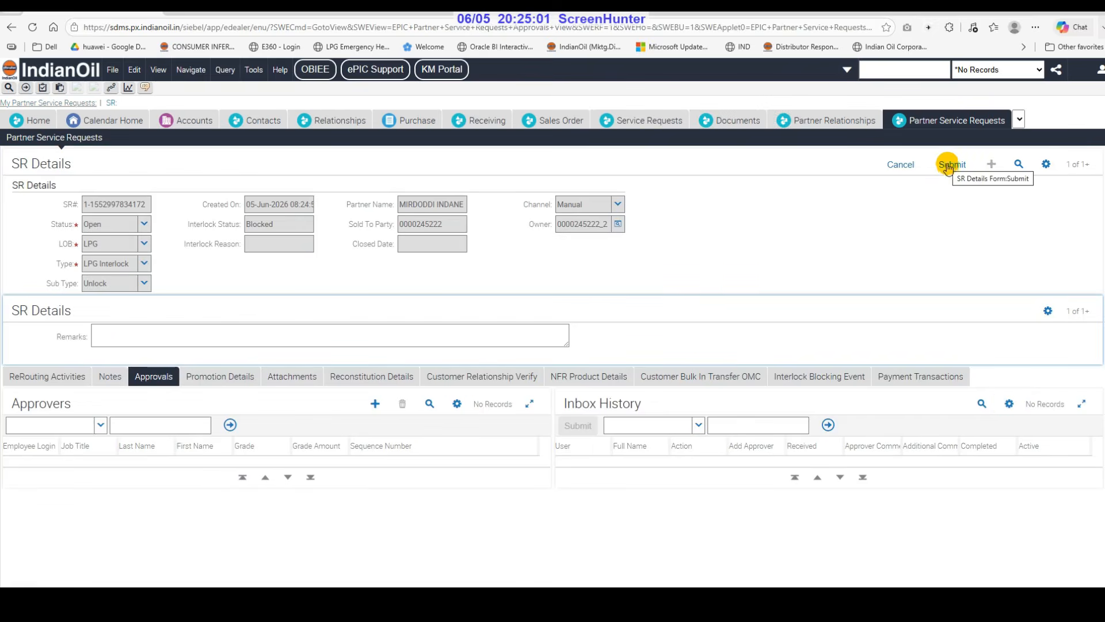
- Submit the unlock request without continuing to FO approval, and check its interlock blocking event
left_click(953, 166)
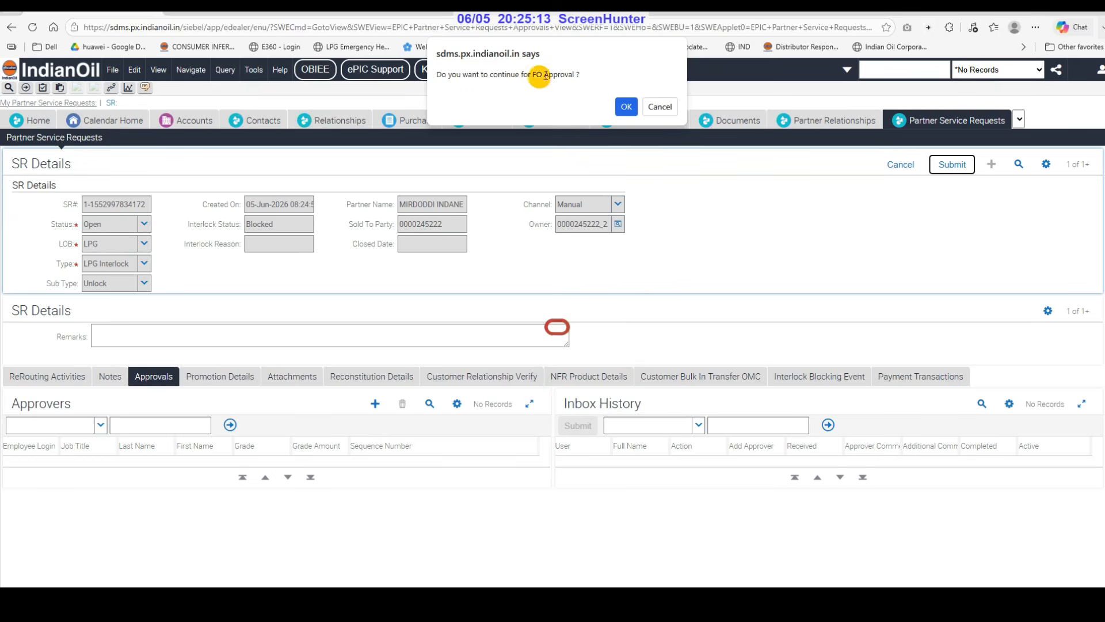
left_click(660, 108)
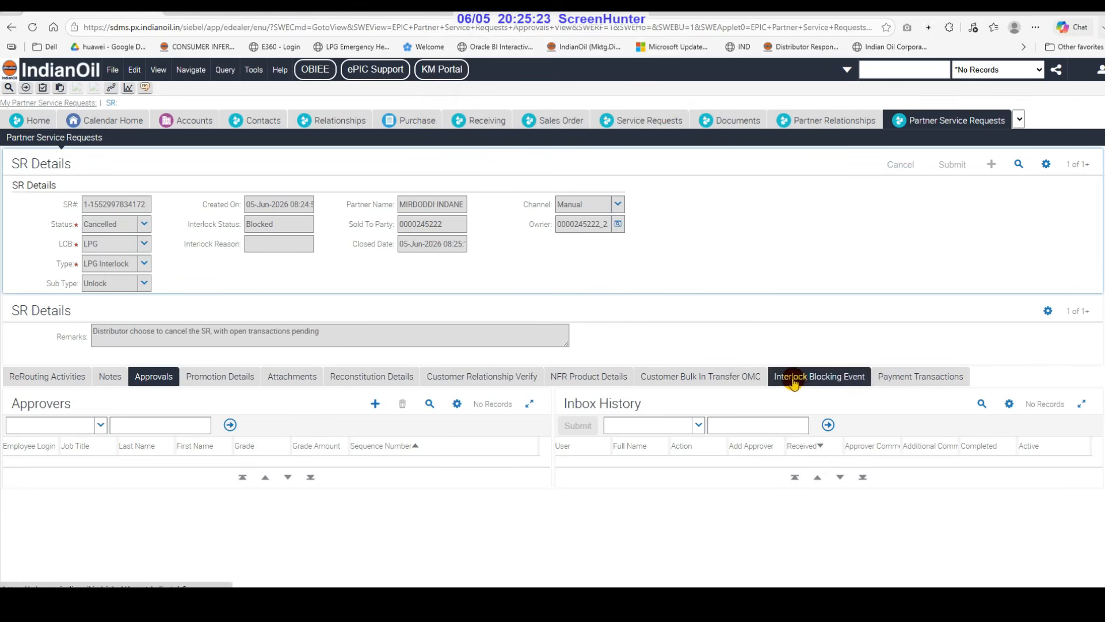
left_click(824, 382)
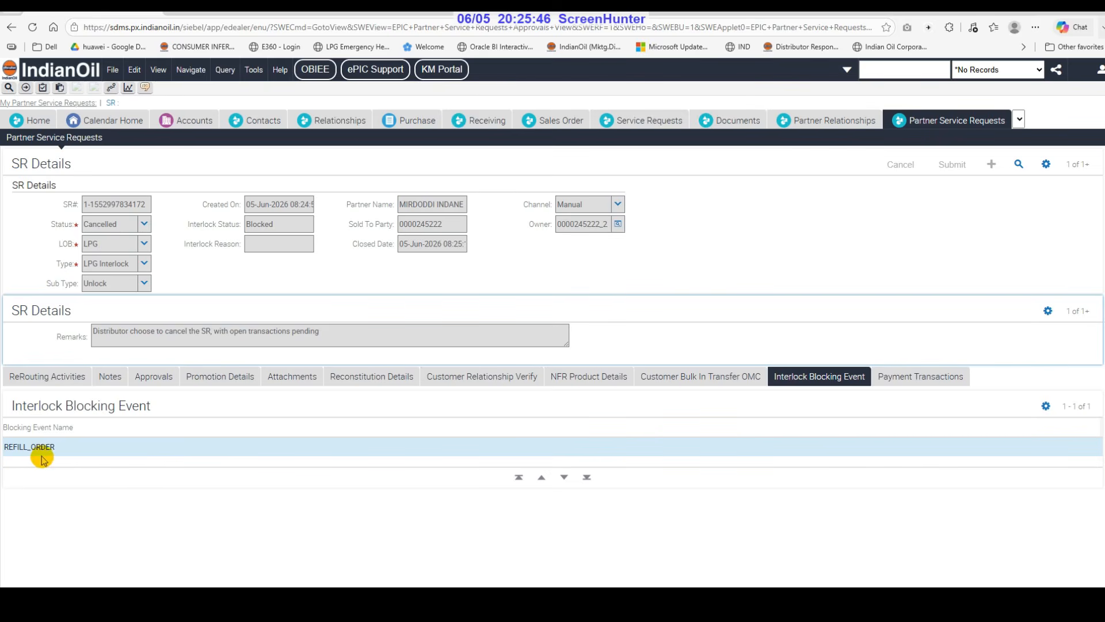
- Query the bulk confirm delivery orders with order dates from 10-May-2026 to 26-May-2026
left_click(541, 124)
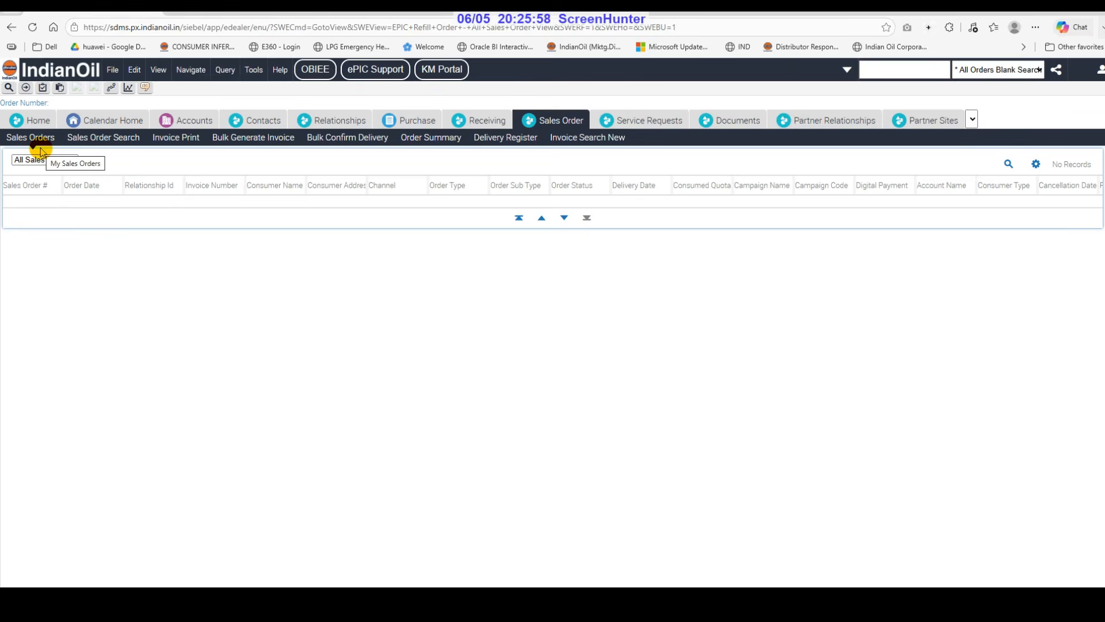
left_click(331, 137)
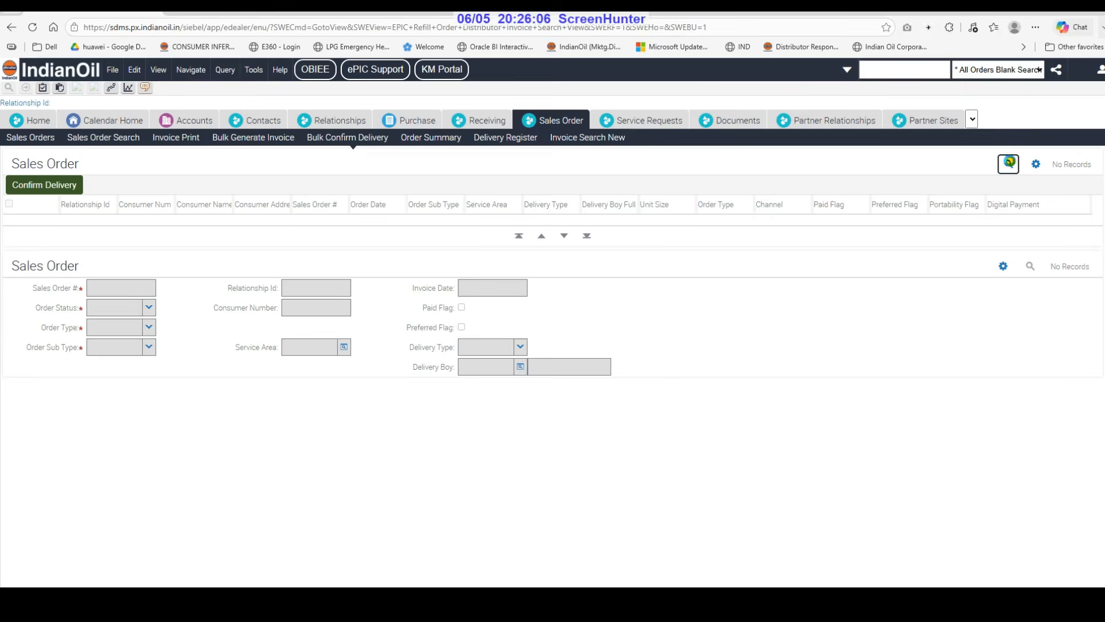
left_click(1008, 163)
left_click(662, 138)
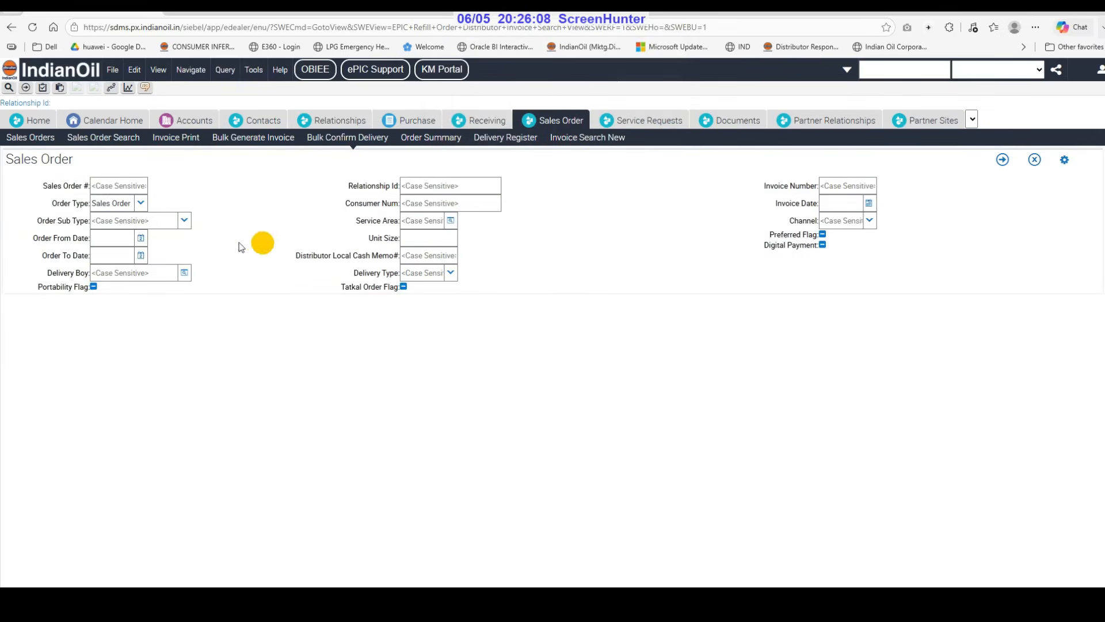
left_click(114, 237)
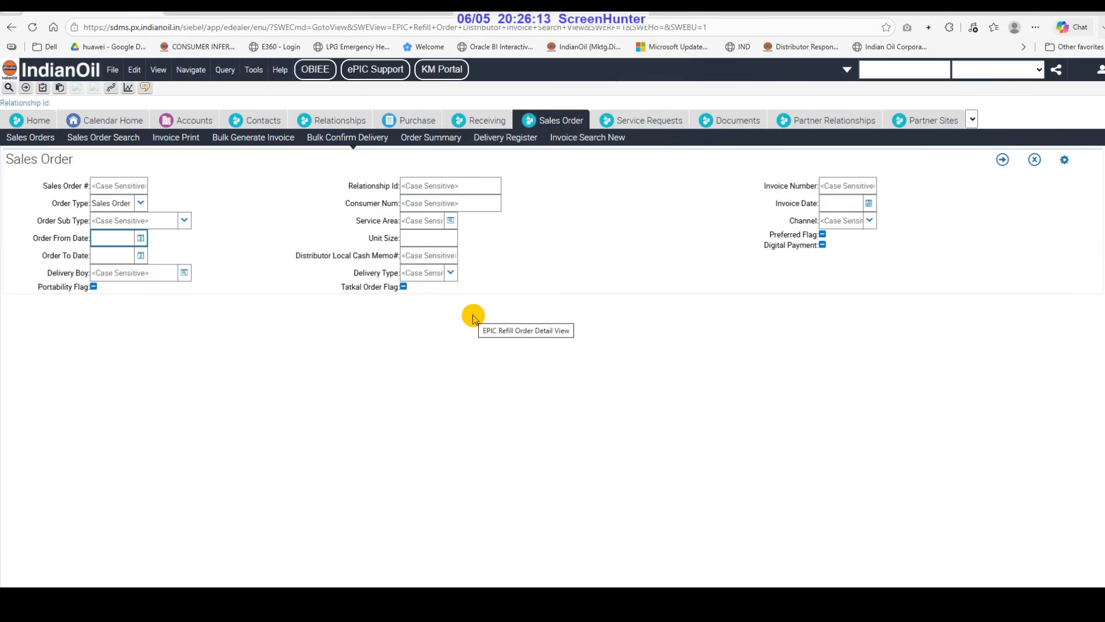
type("10-05-2026")
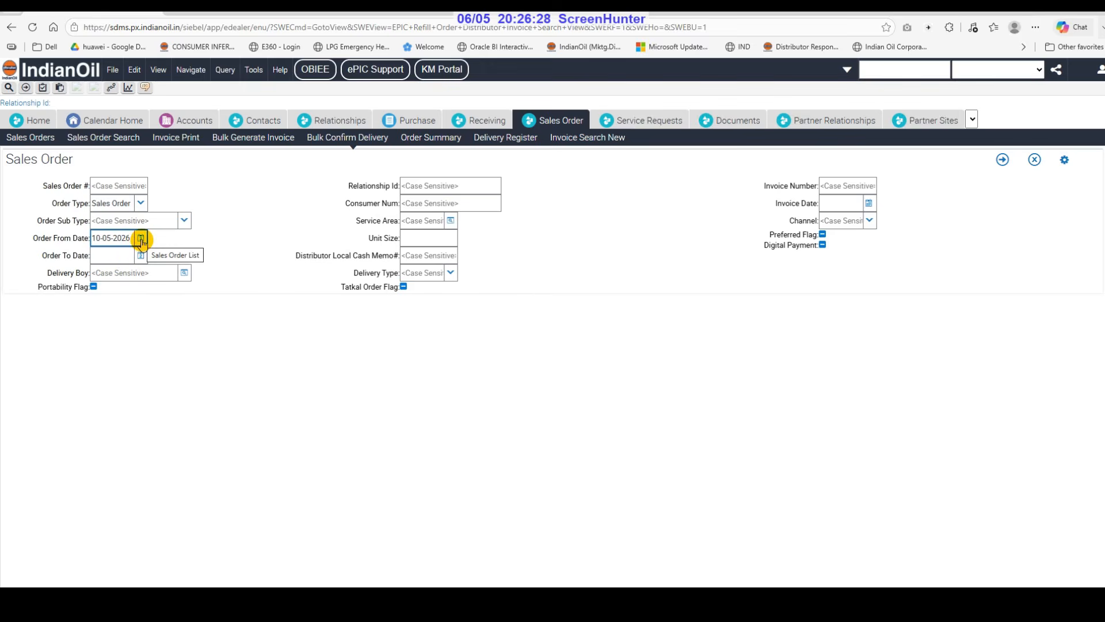
left_click(116, 255)
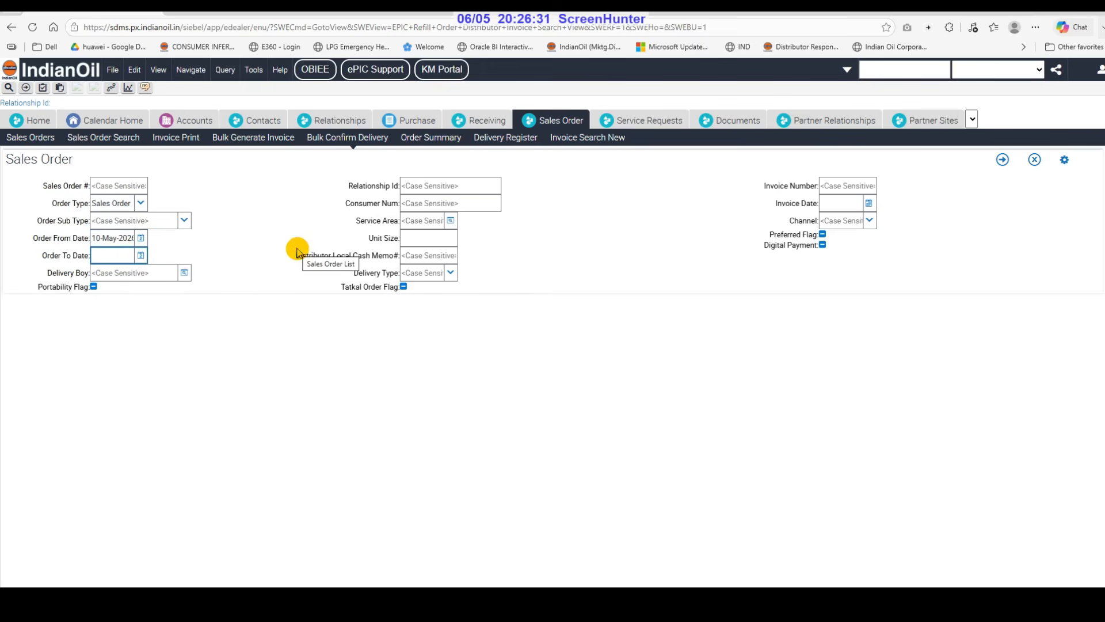
type("26-May-202(")
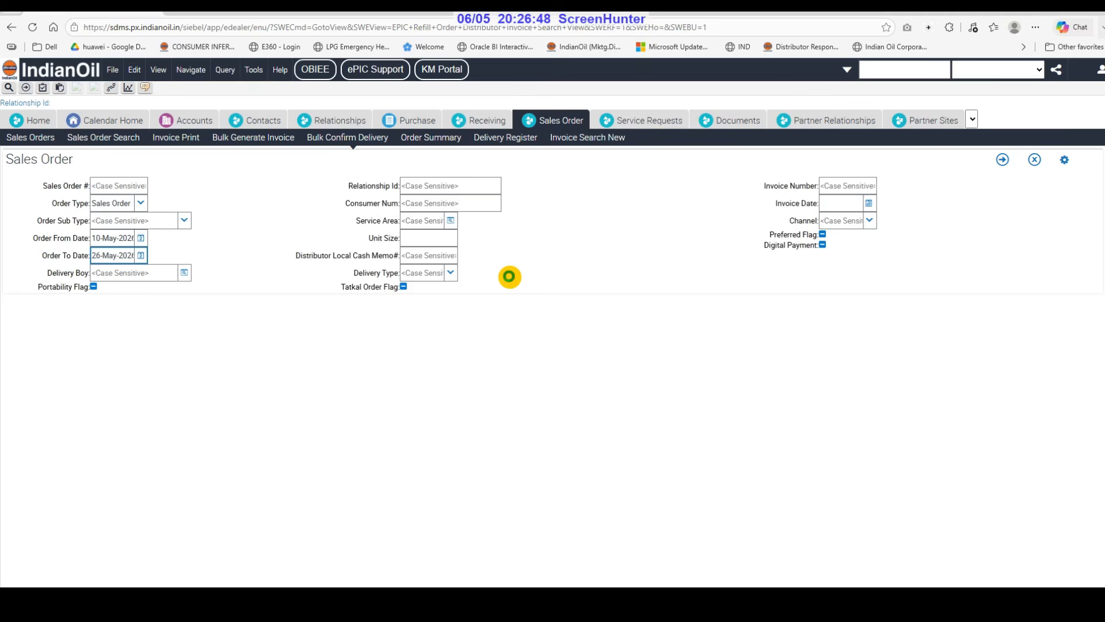
key("Return")
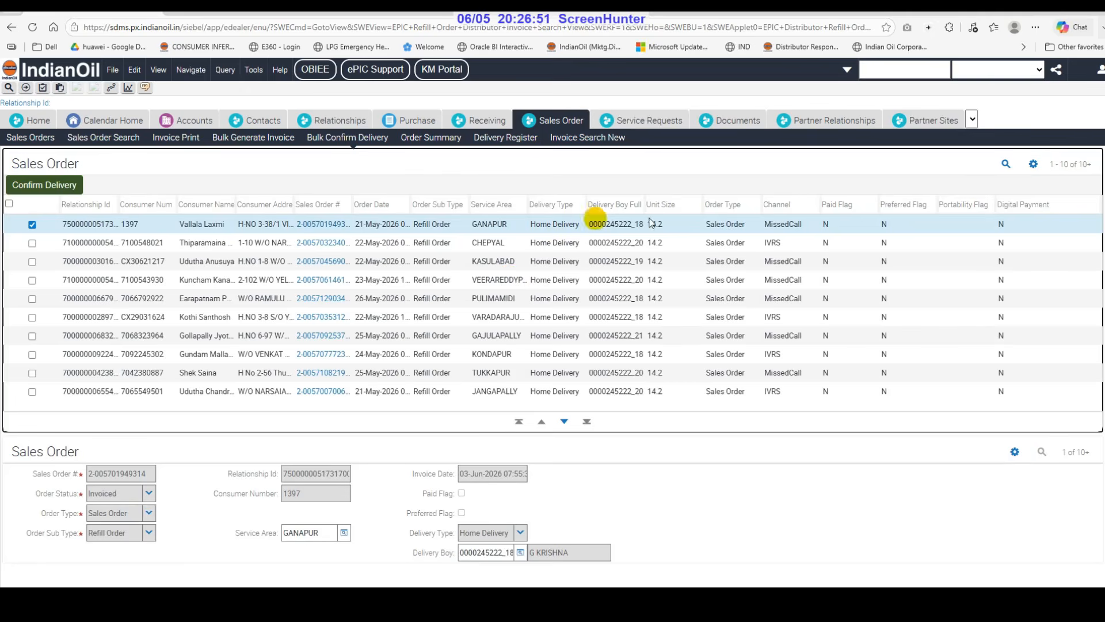
- Check the record count of the queried bulk confirm delivery orders
left_click(1034, 165)
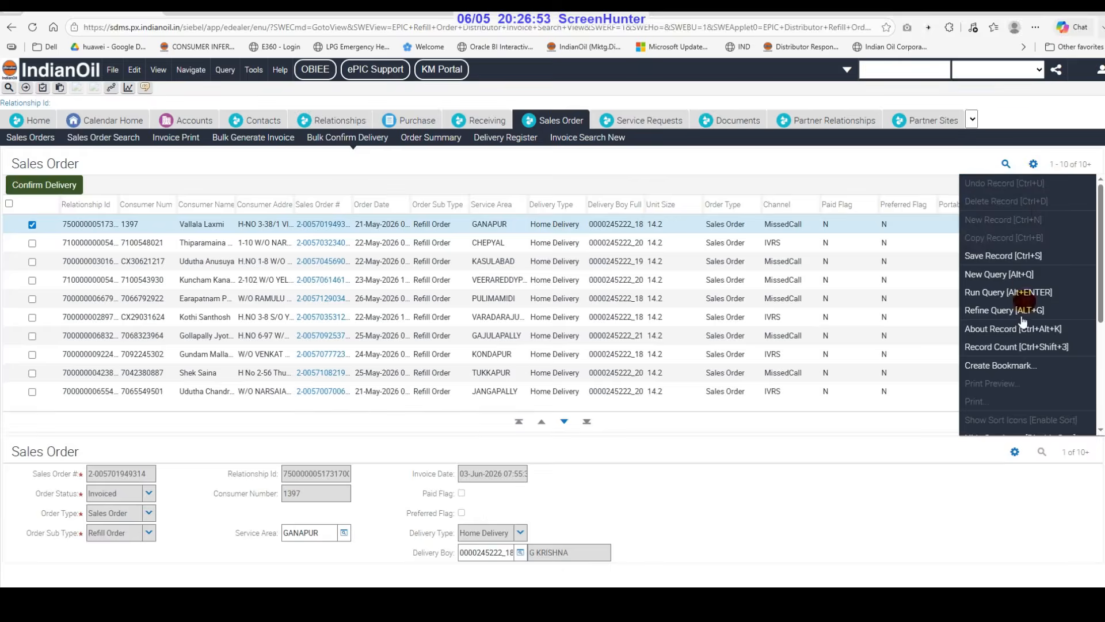
left_click(1000, 345)
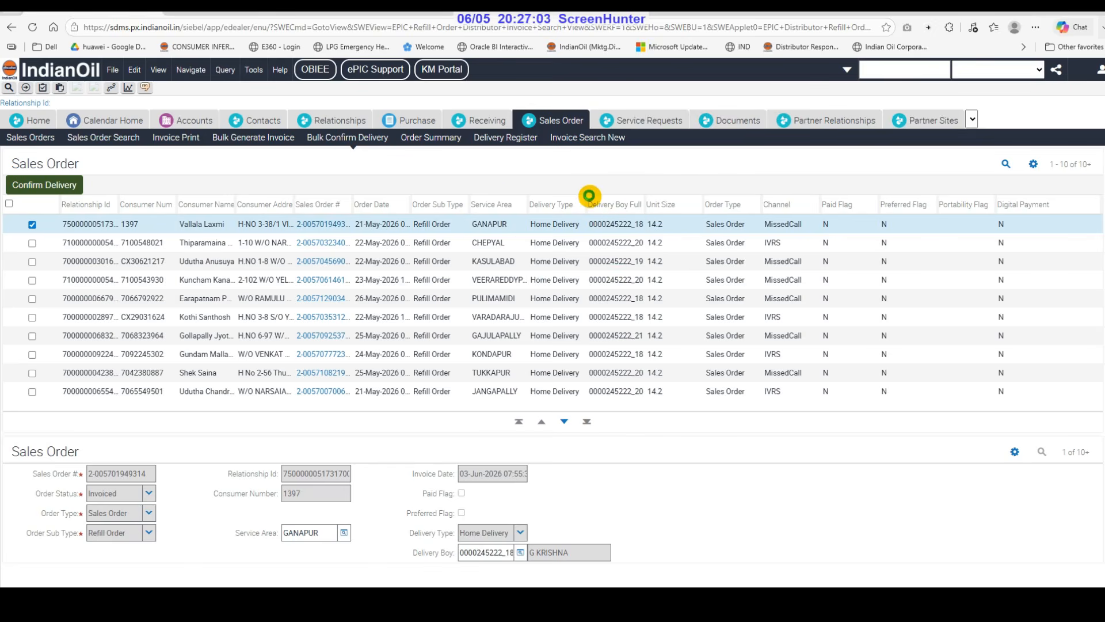
key("ctrl+shift+3")
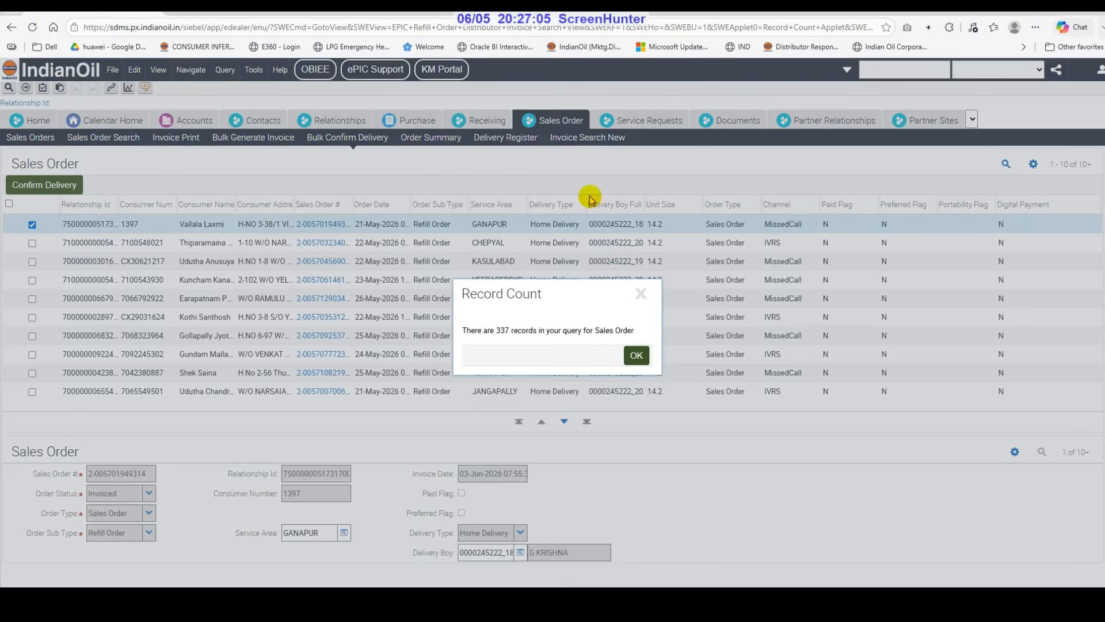
left_click(637, 354)
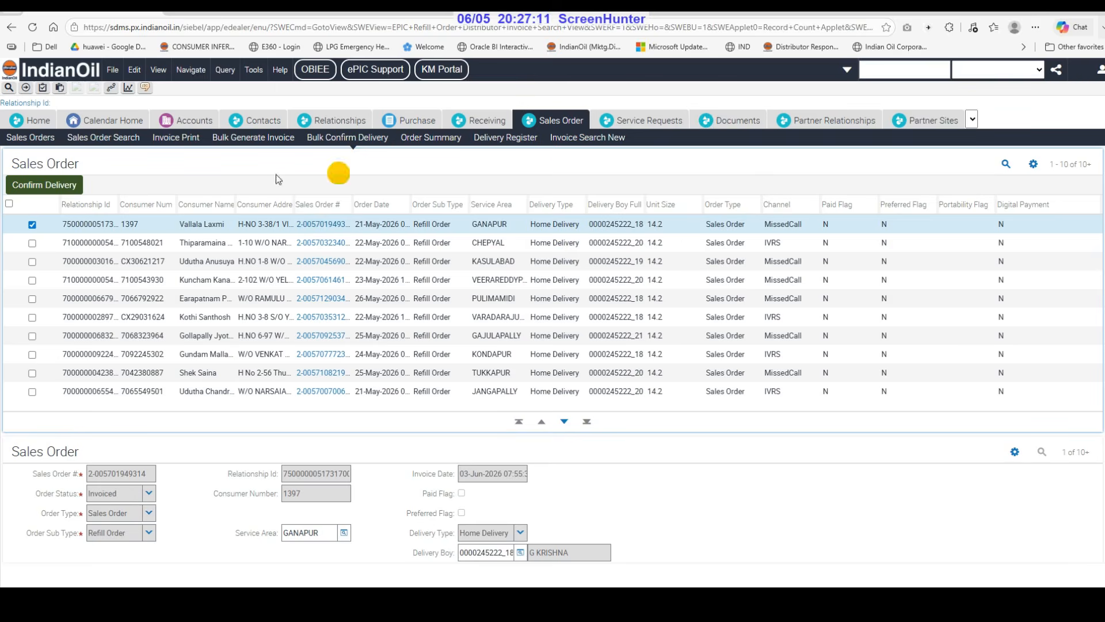
- Query all sales orders with order status Invoiced for an order date range starting 01-05-2026
left_click(24, 138)
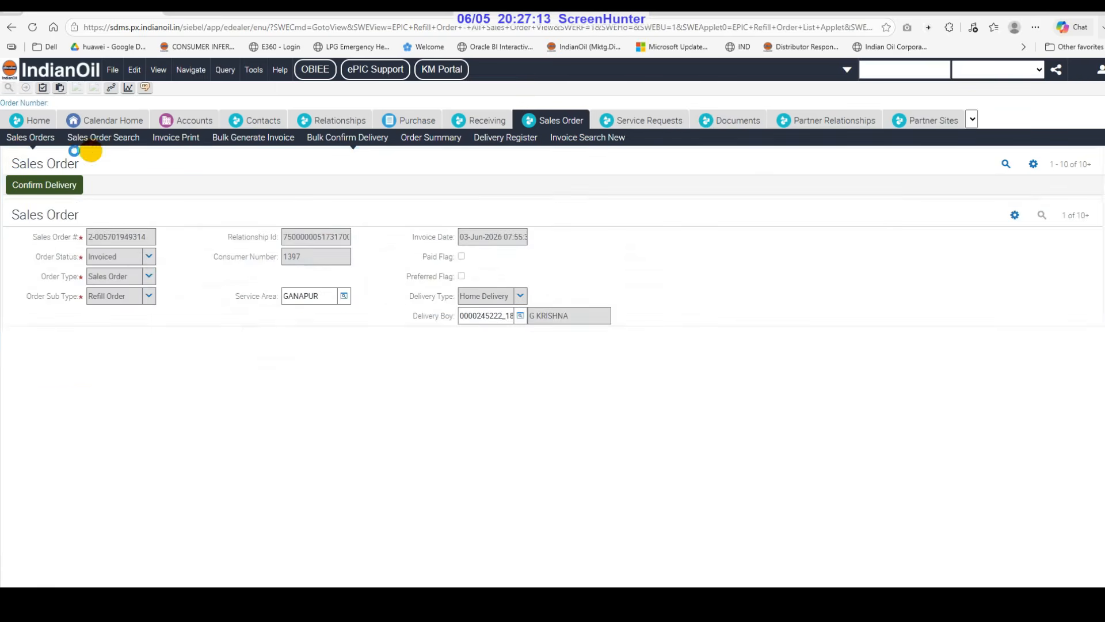
left_click(1004, 164)
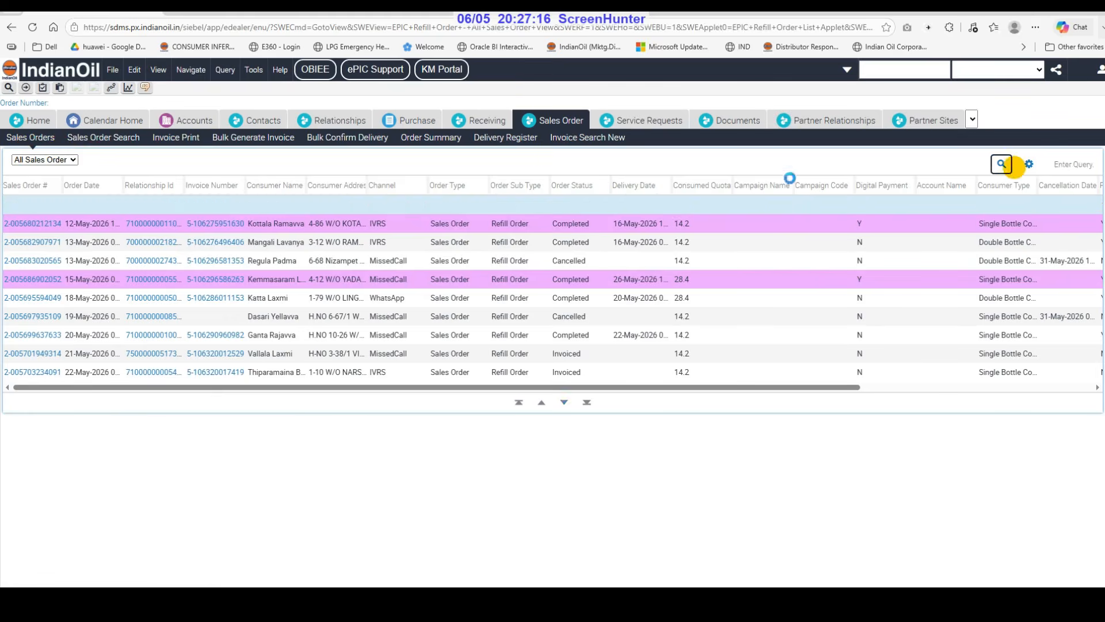
left_click(217, 203)
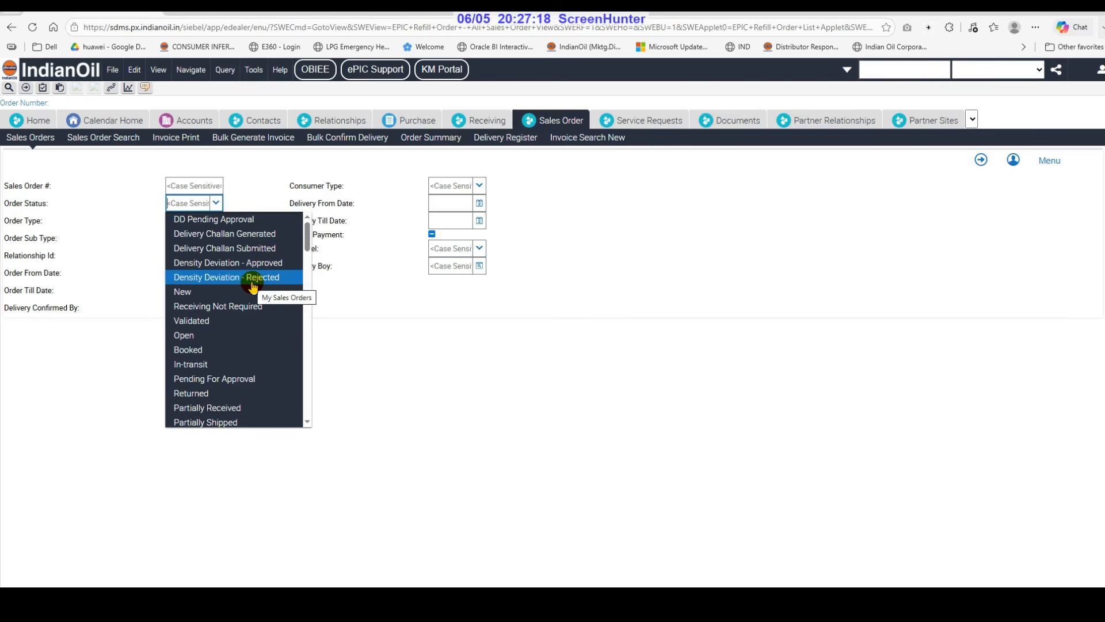
type("invoi")
key("Return")
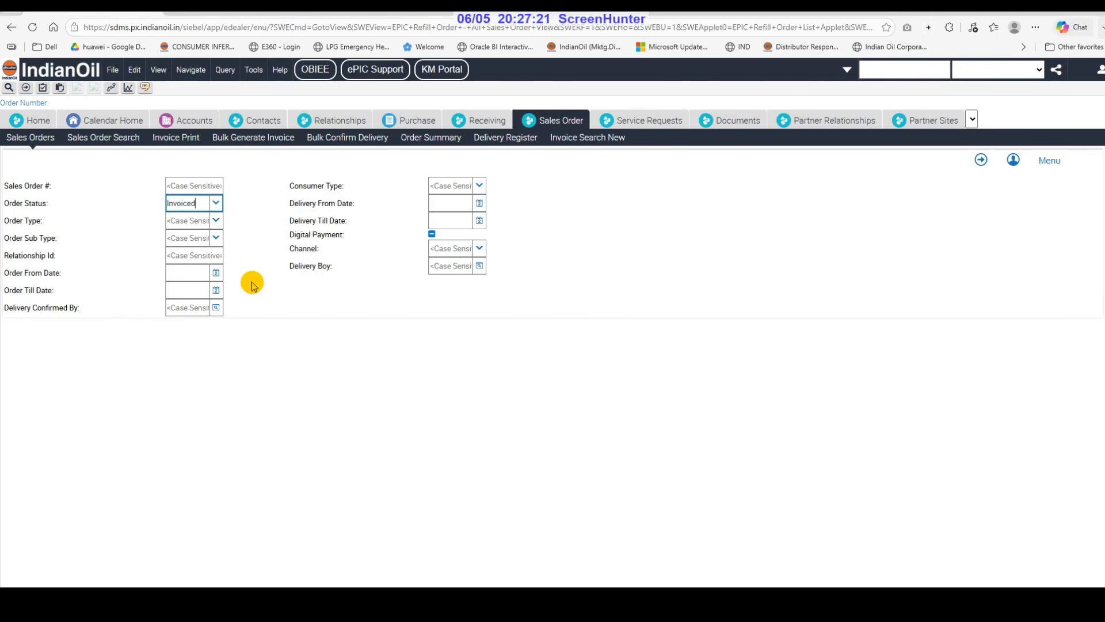
left_click(201, 273)
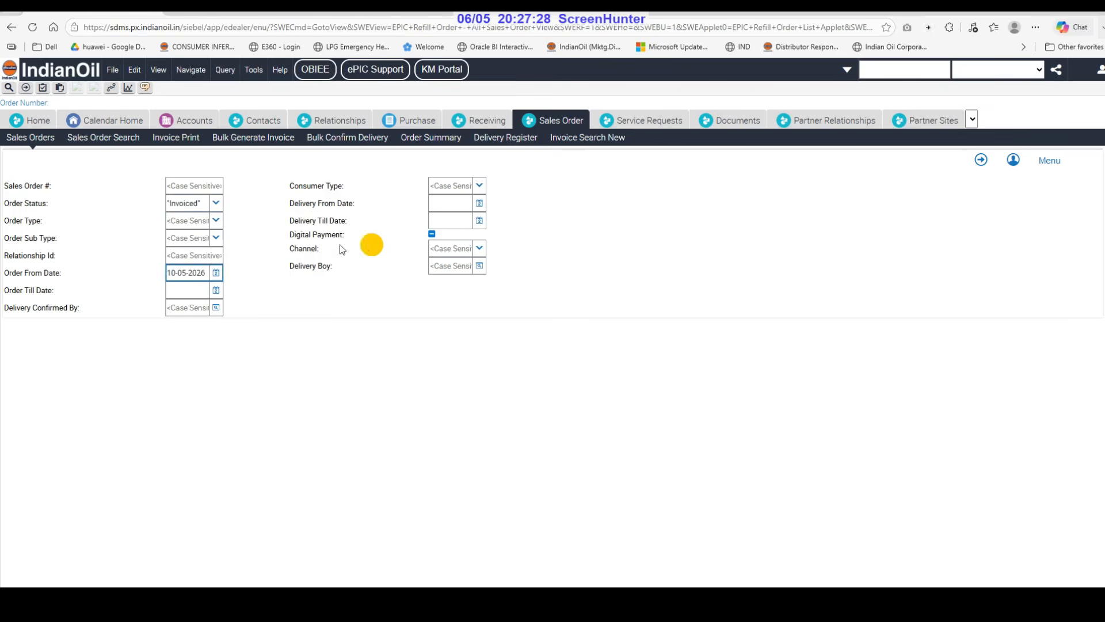
double_click(172, 273)
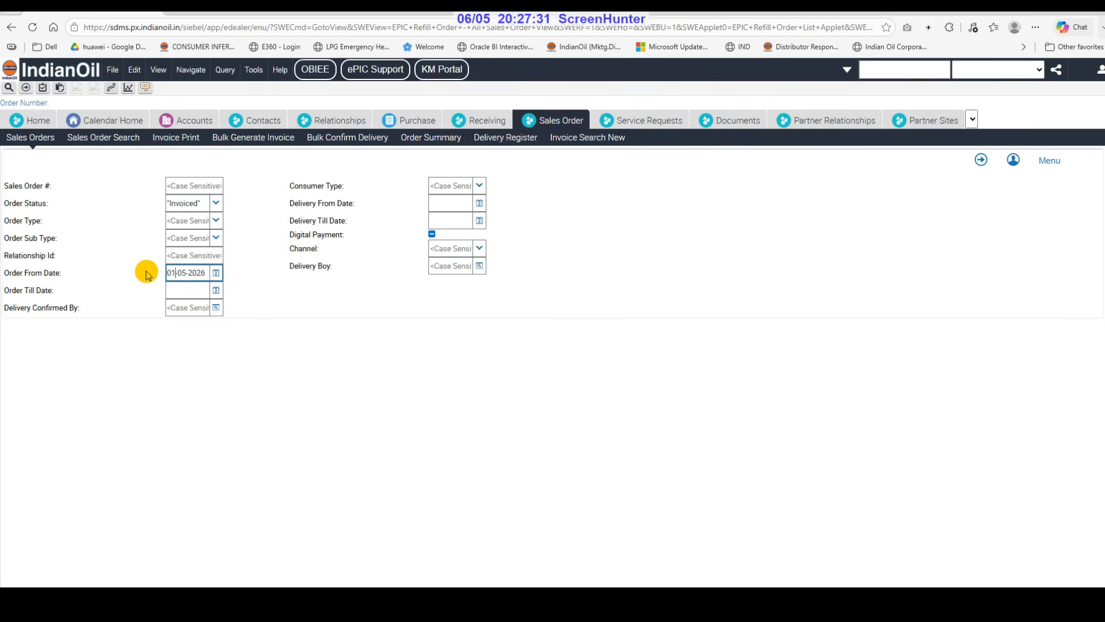
left_click(180, 291)
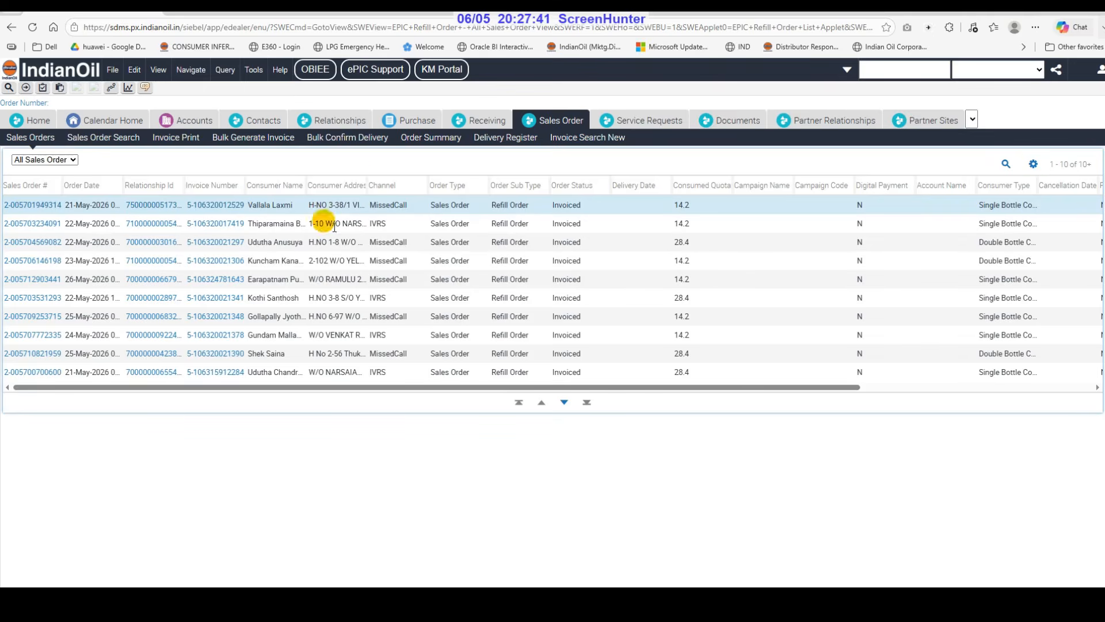
- Run the Pending Open Refill Orders report for the invoiced orders with XLS output
left_click(128, 88)
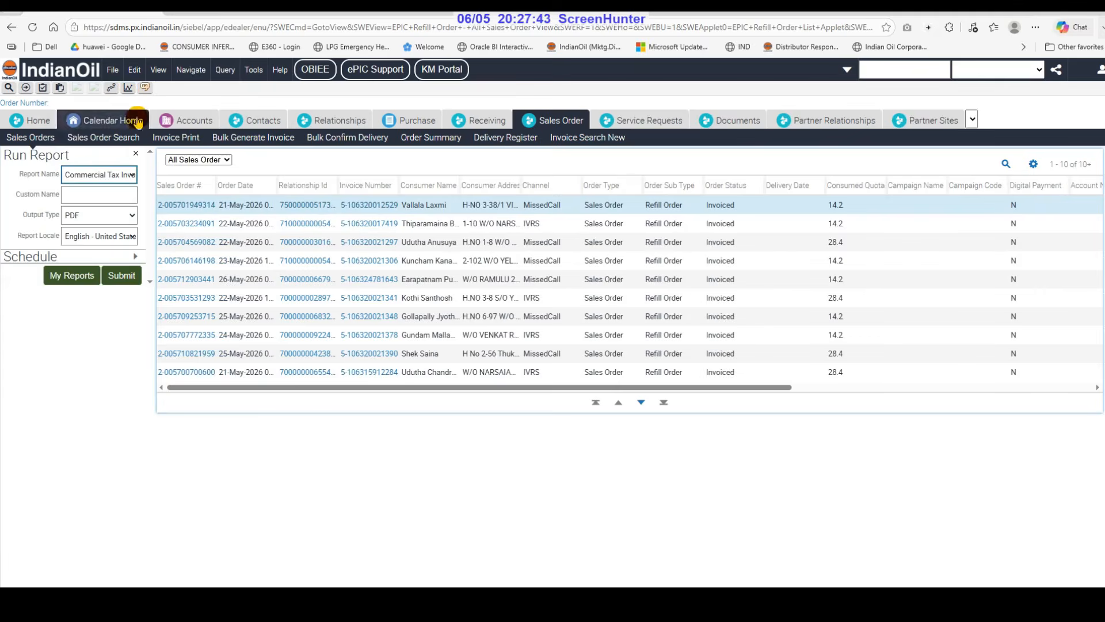
left_click(118, 175)
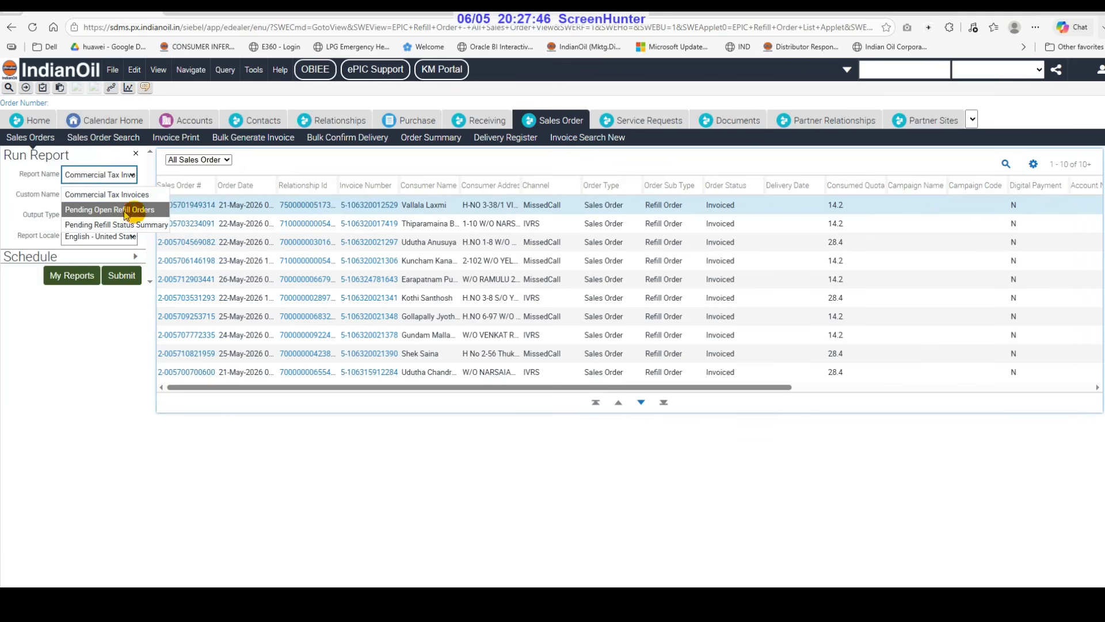
left_click(132, 210)
left_click(122, 275)
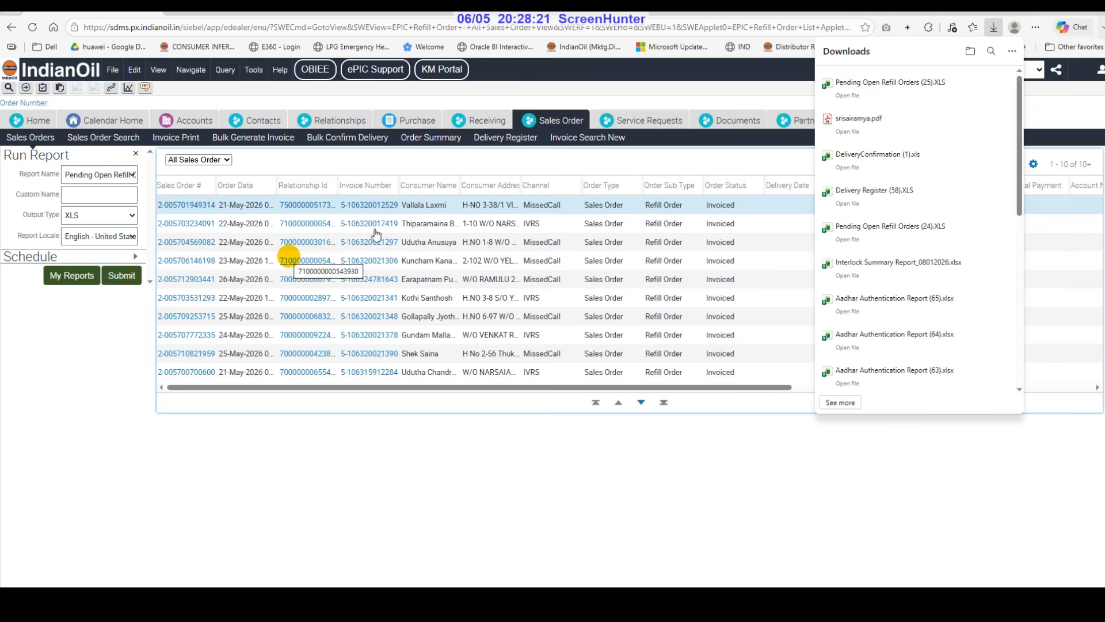
- Open the downloaded Pending Open Refill Orders (25).XLS in Excel despite the format mismatch, and enable editing
left_click(844, 96)
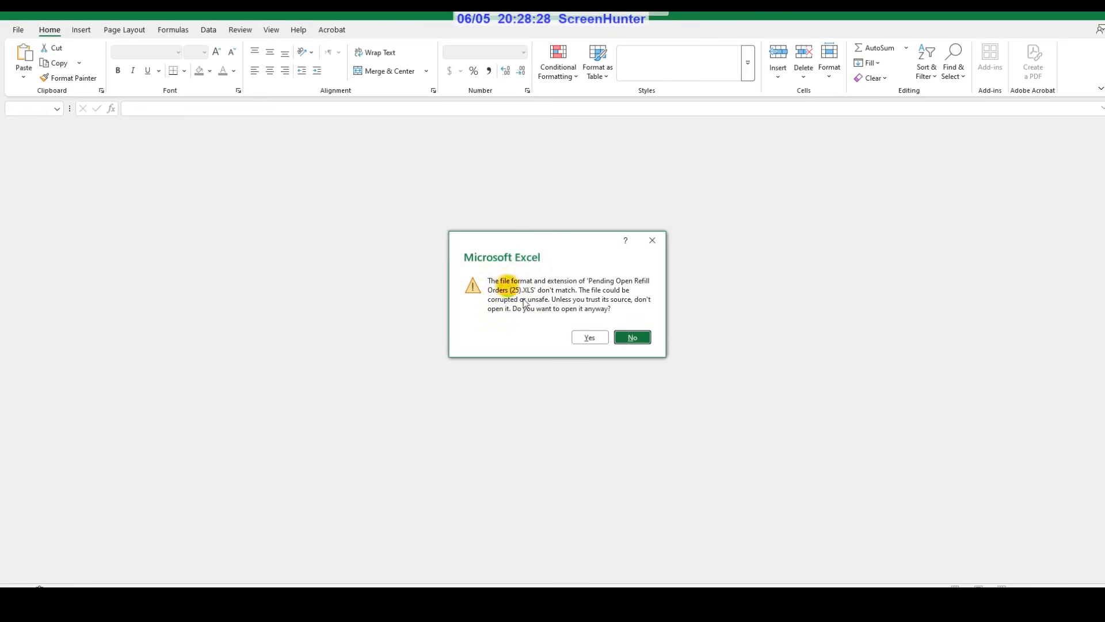
left_click(586, 340)
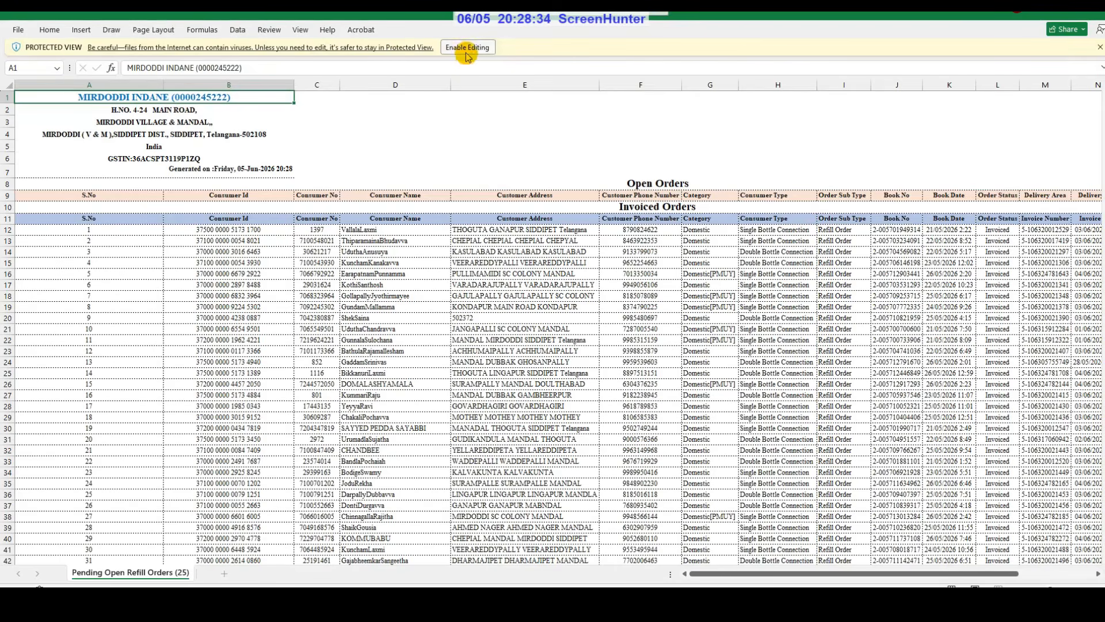
left_click(467, 53)
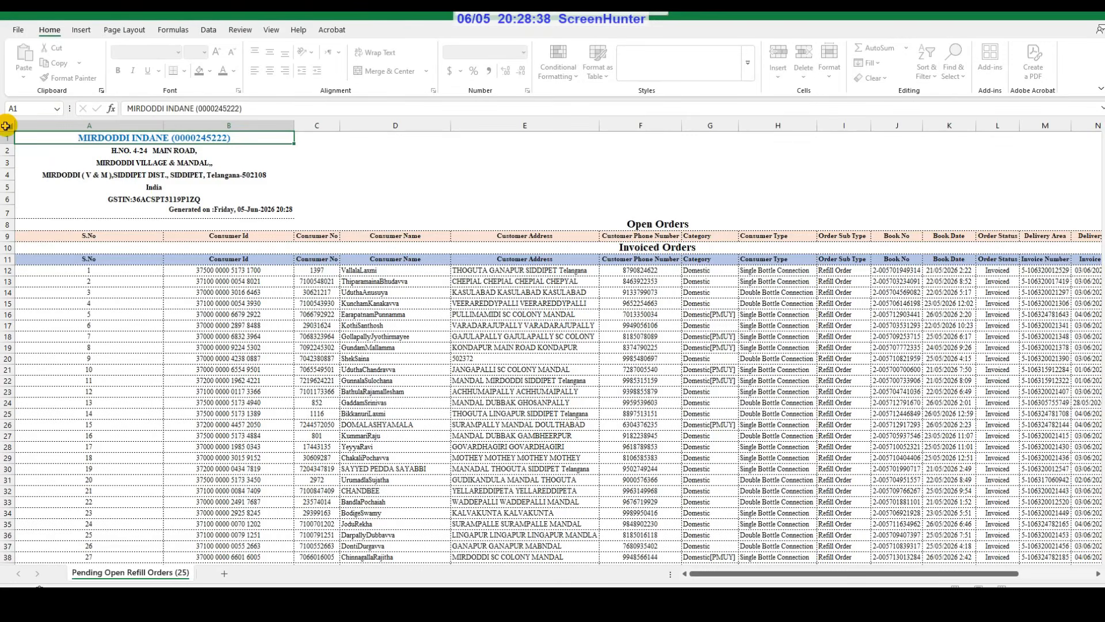
- Delete the first ten rows so the sheet starts at the invoiced orders' column headings
mouse_move(6, 138)
left_mouse_down()
mouse_move(12, 239)
mouse_move(25, 239)
mouse_move(12, 248)
left_mouse_up()
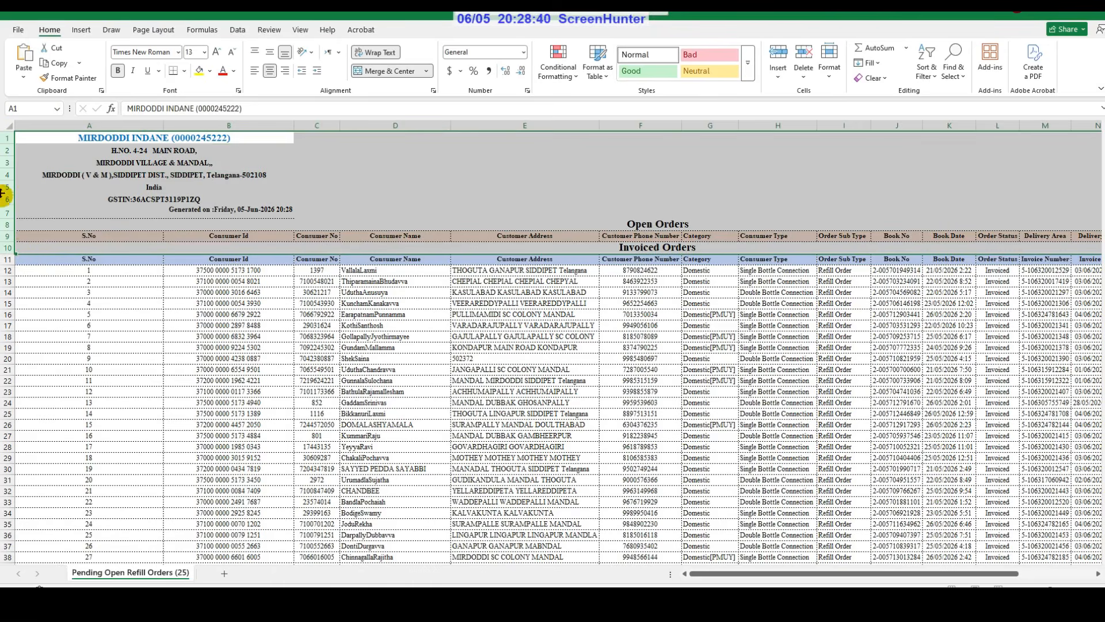
right_click(3, 194)
left_click(46, 340)
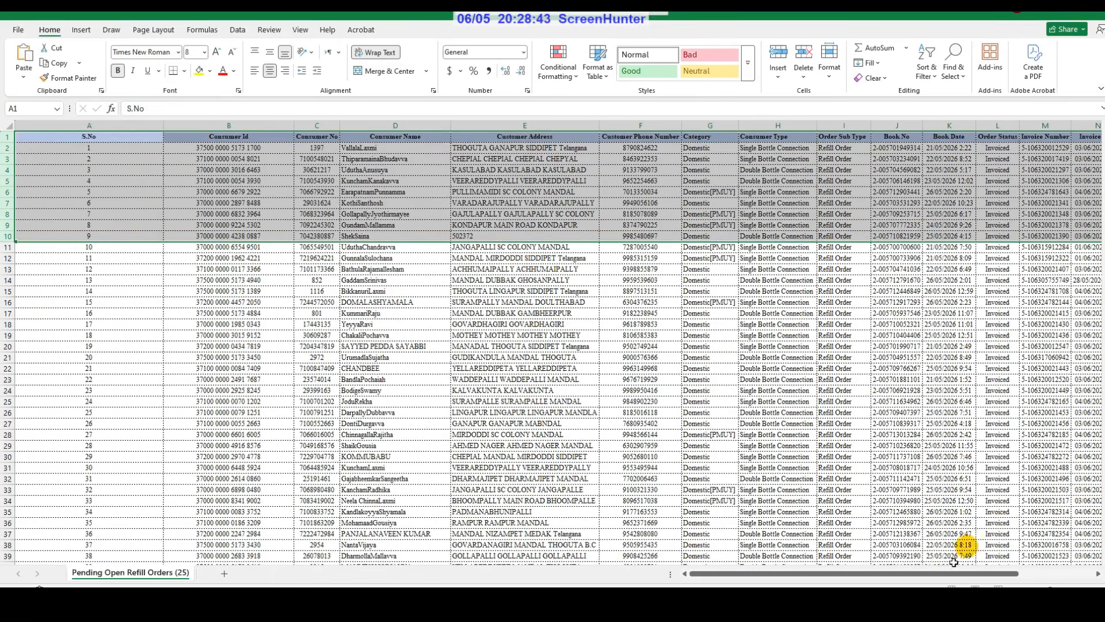
- Insert an empty column between the Book No and Book Date columns
left_click_drag(953, 572, 1024, 572)
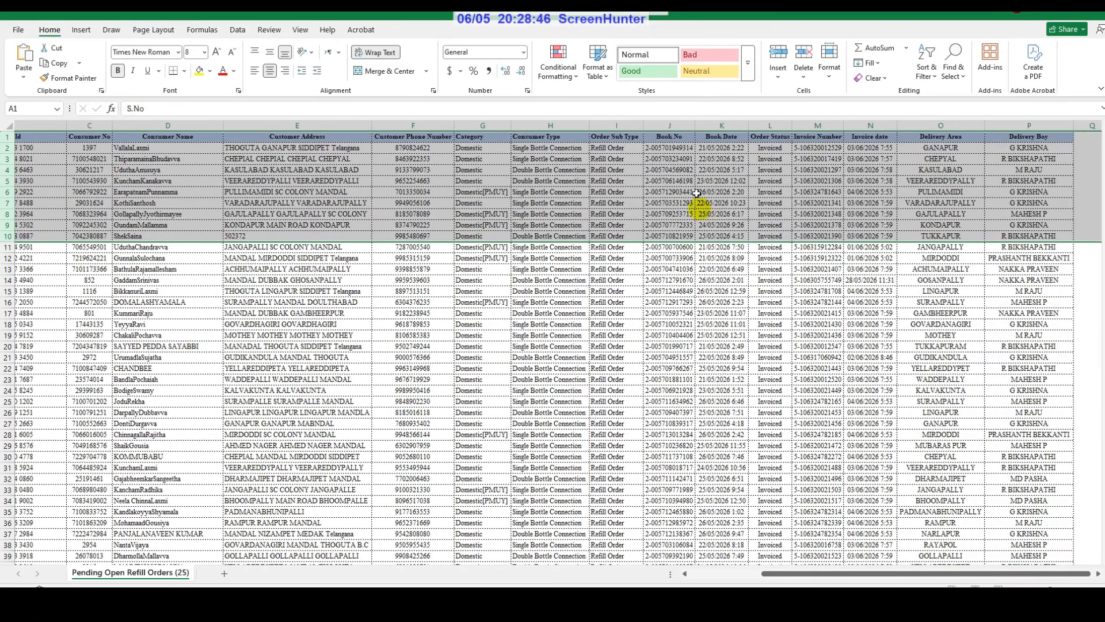
left_click(670, 148)
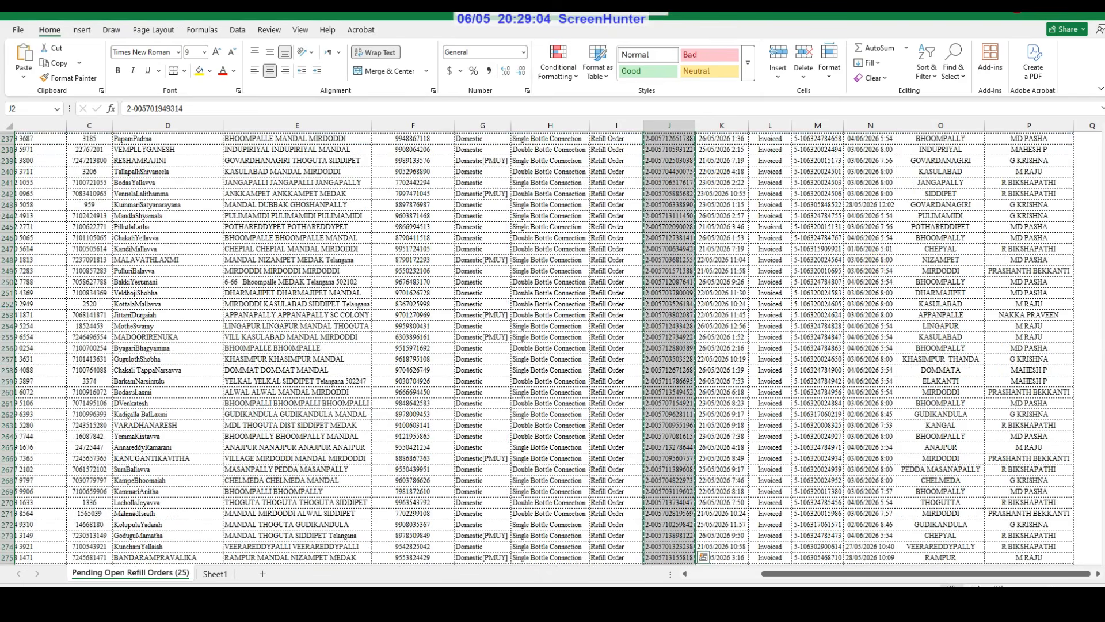
left_click_drag(1101, 446, 1100, 436)
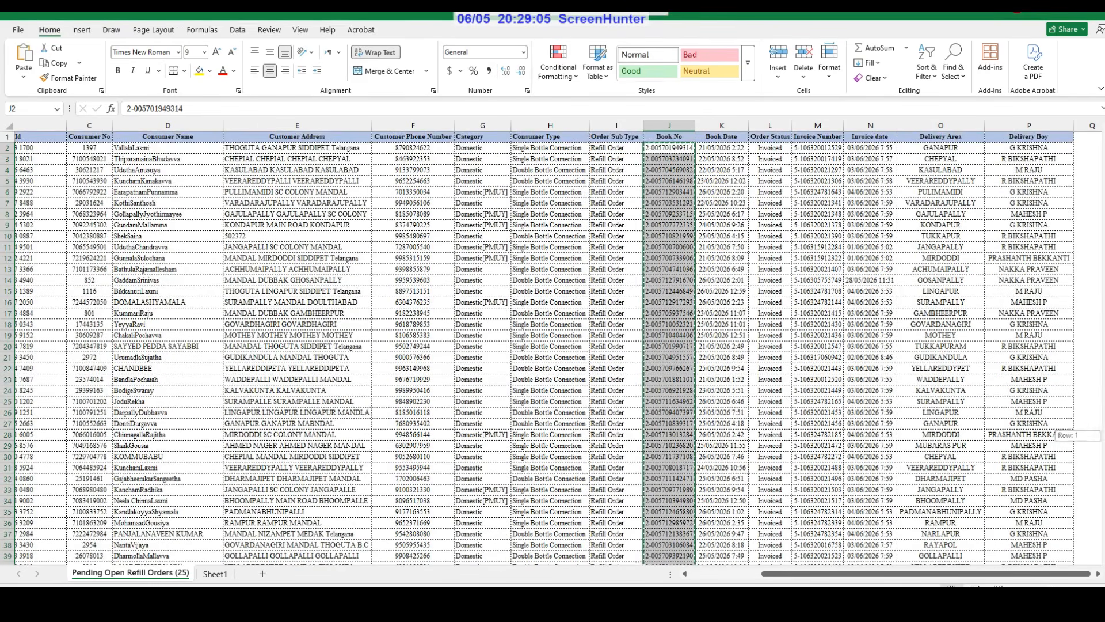
left_click(721, 125)
right_click(729, 128)
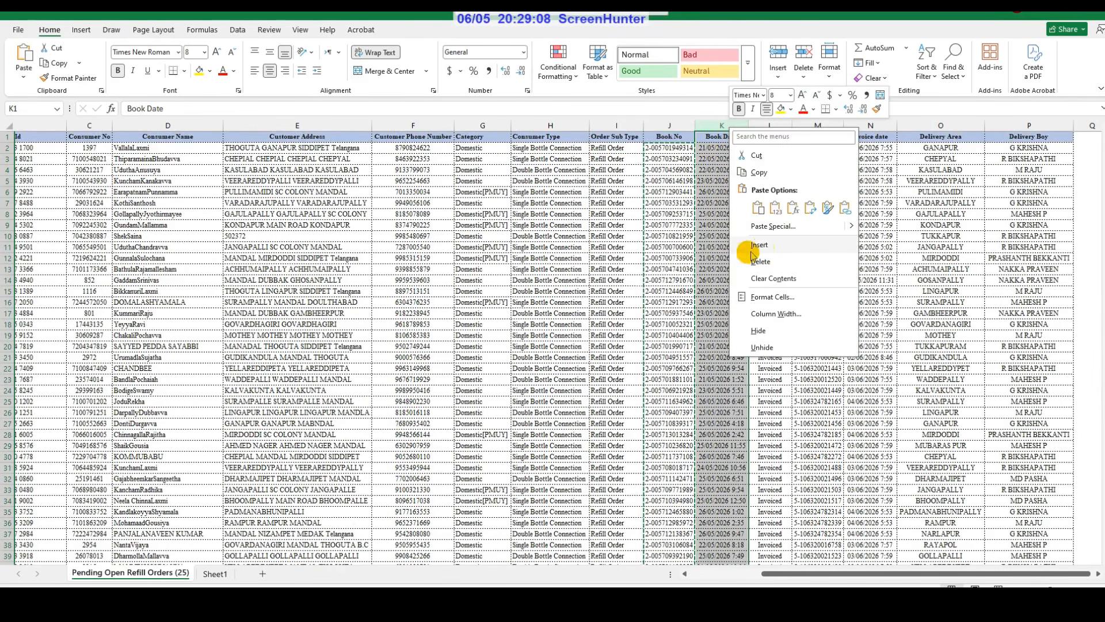
left_click(751, 248)
- Fill the empty column K with OR beside every Book No from row 2, leaving the last order's cell K338 blank
left_click(716, 150)
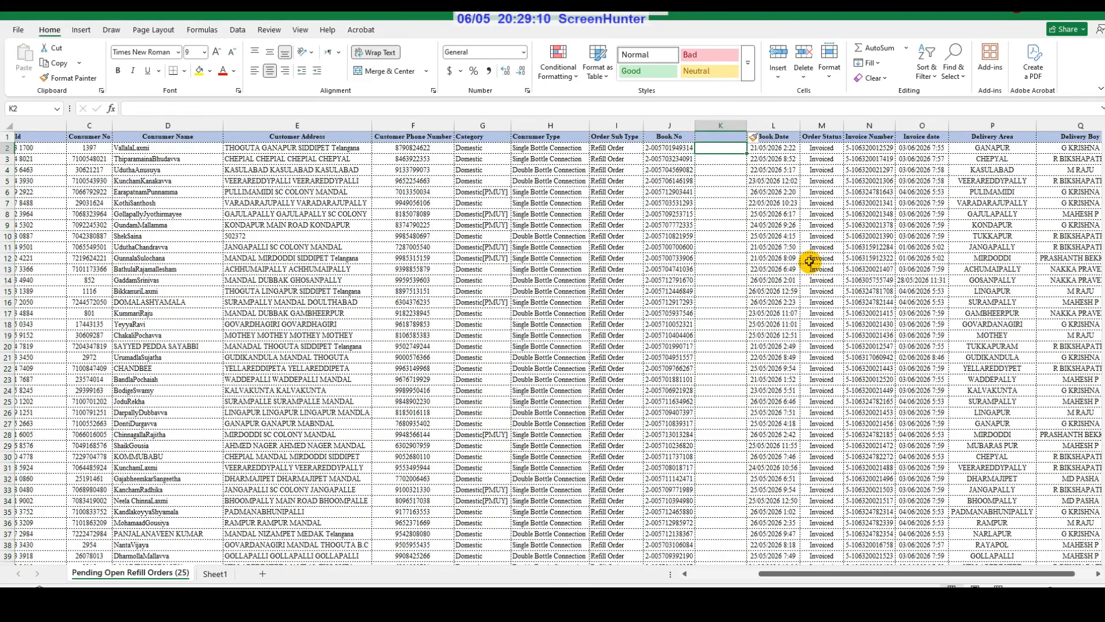
key("Return")
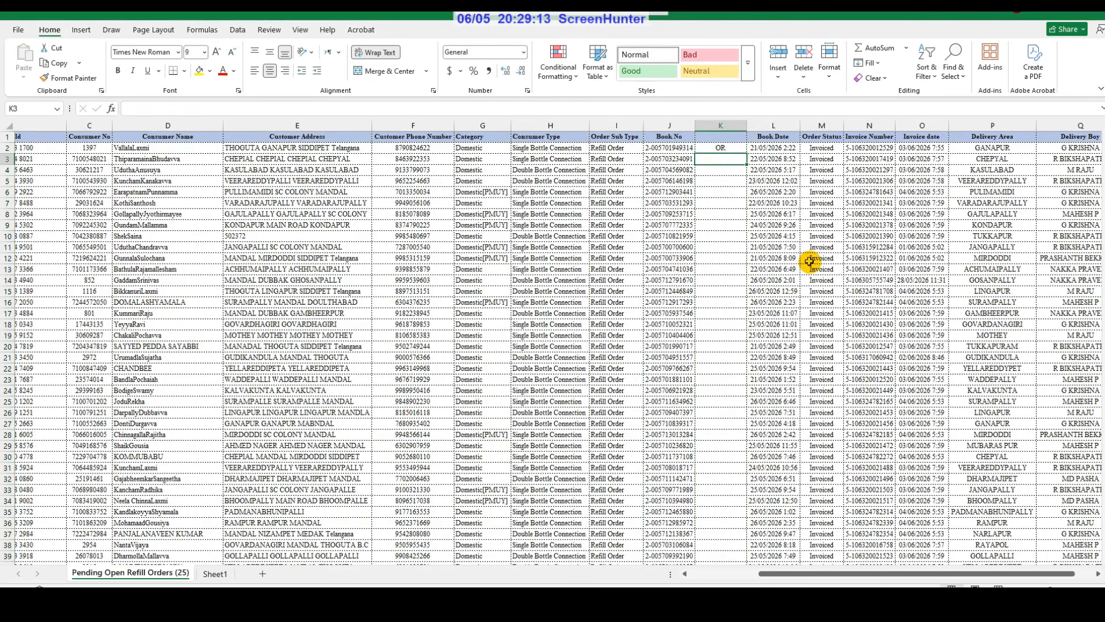
left_click(718, 148)
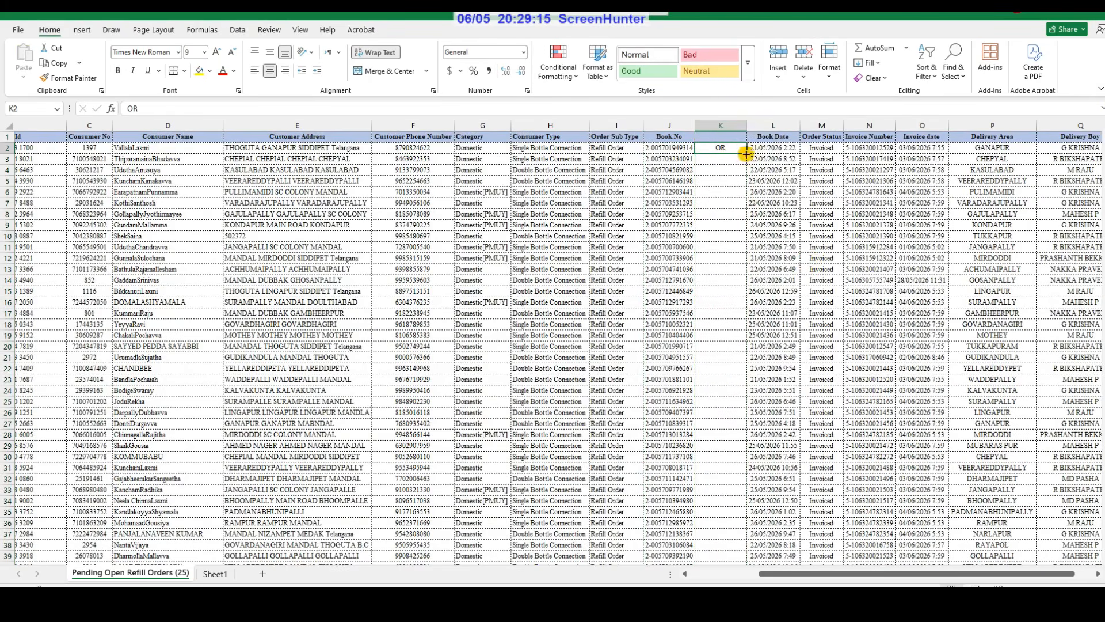
double_click(746, 152)
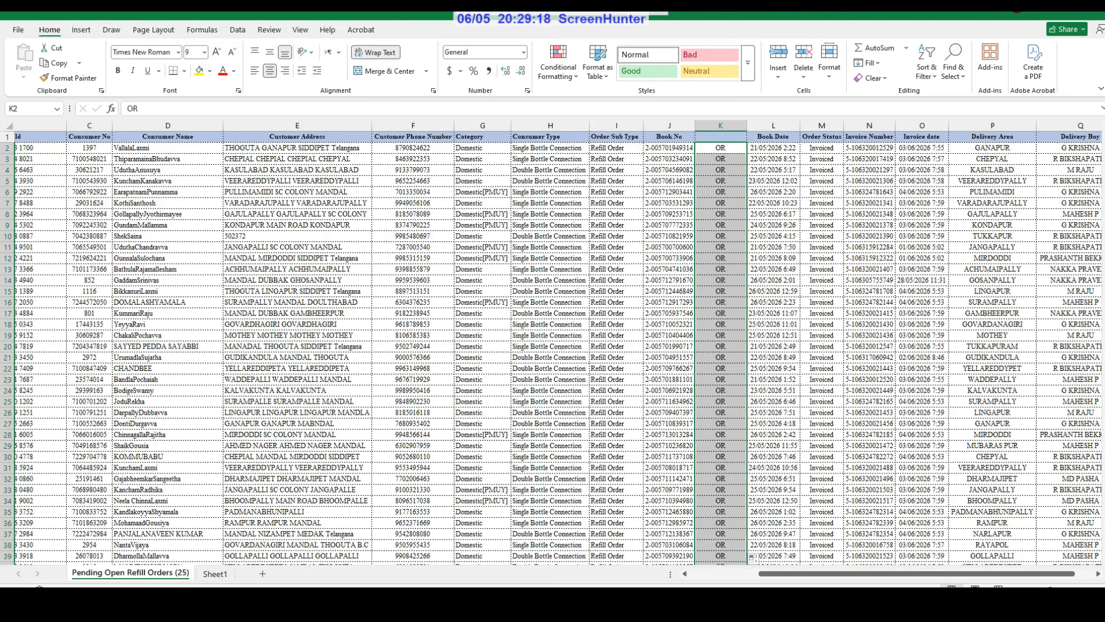
left_click_drag(1103, 156, 1103, 521)
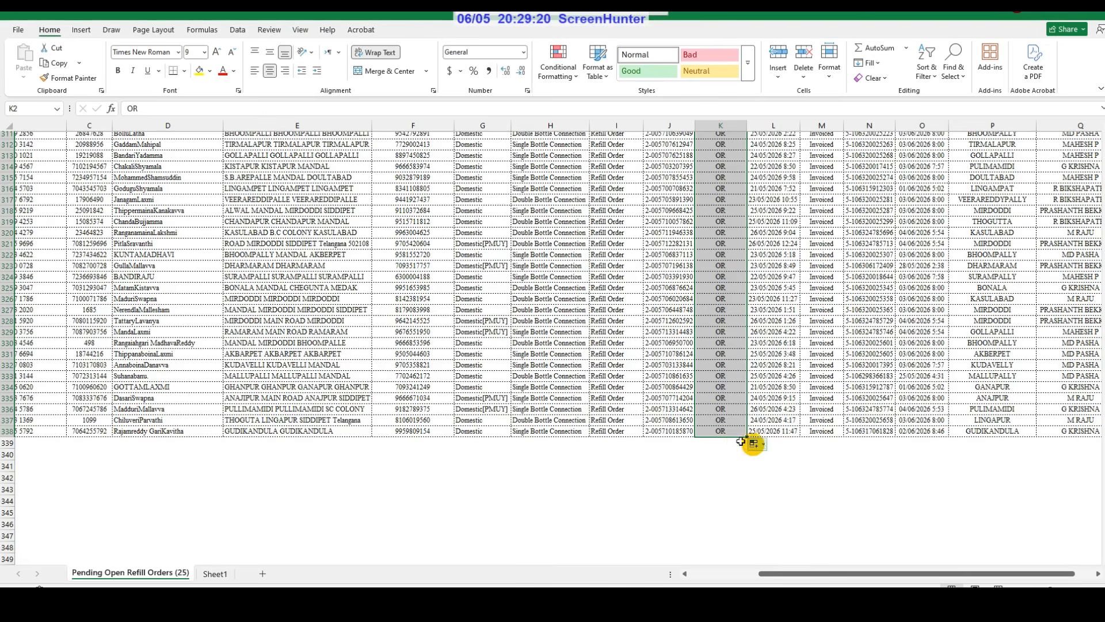
left_click(720, 431)
key("Delete")
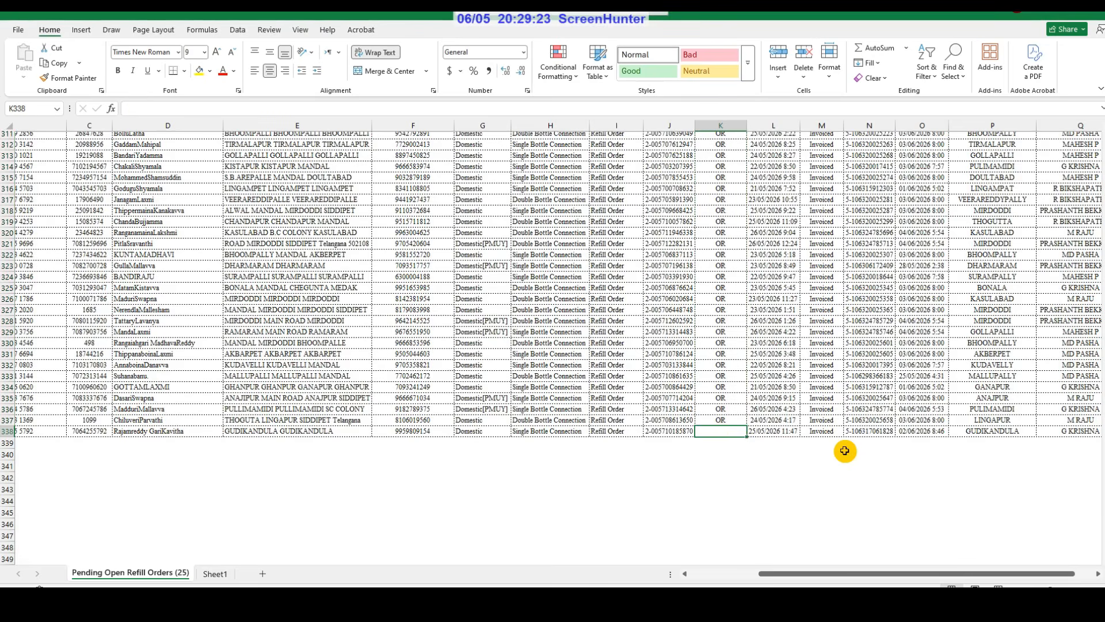
- Select all Book No values together with their OR cells, from row 338 up to row 2, and copy them
key("shift+Left")
key("shift+Up")
key("shift+Up")
key("shift+Up")
key("shift+Up")
key("shift+Up")
key("shift+Up")
key("shift+Up")
key("shift+Up")
key("shift+Up")
key("shift+Up")
key("shift+Up")
key("shift+Up")
key("shift+Up")
key("shift+Up")
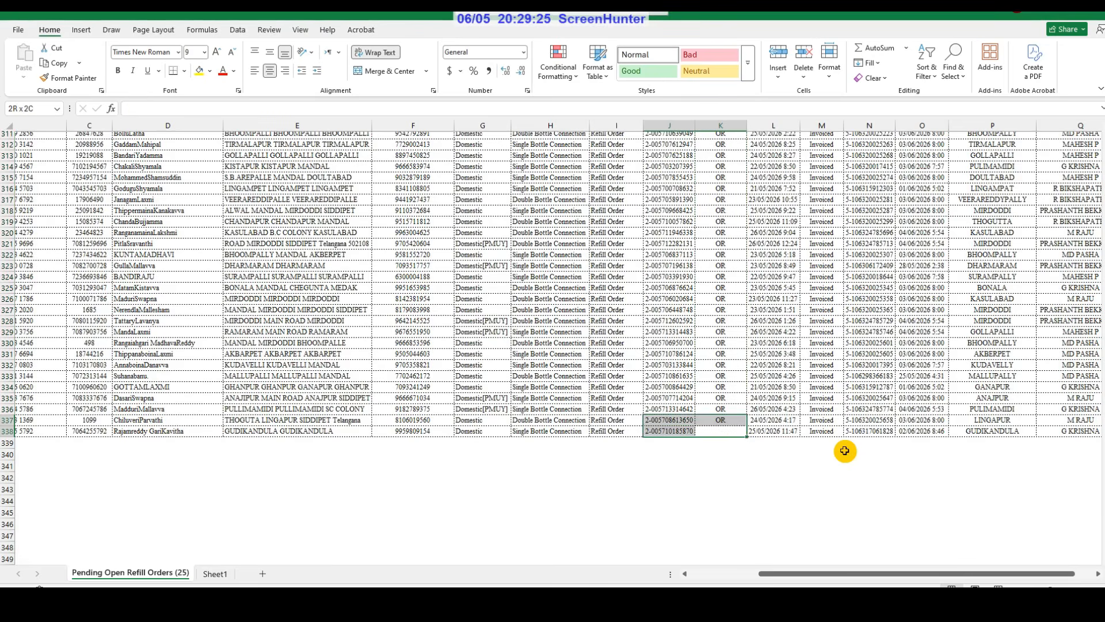
key("shift+Up")
key("shift+Up")
key("shift+Up")
key("shift+Up")
key("shift+Up")
key("shift+Up")
key("shift+Up")
key("shift+Up")
key("shift+Up")
key("shift+Up")
key("shift+Up")
key("shift+Up")
key("shift+Up")
key("shift+Up")
key("shift+Up")
key("shift+Up")
key("shift+Up")
key("shift+Up")
key("shift+Up")
key("shift+Up")
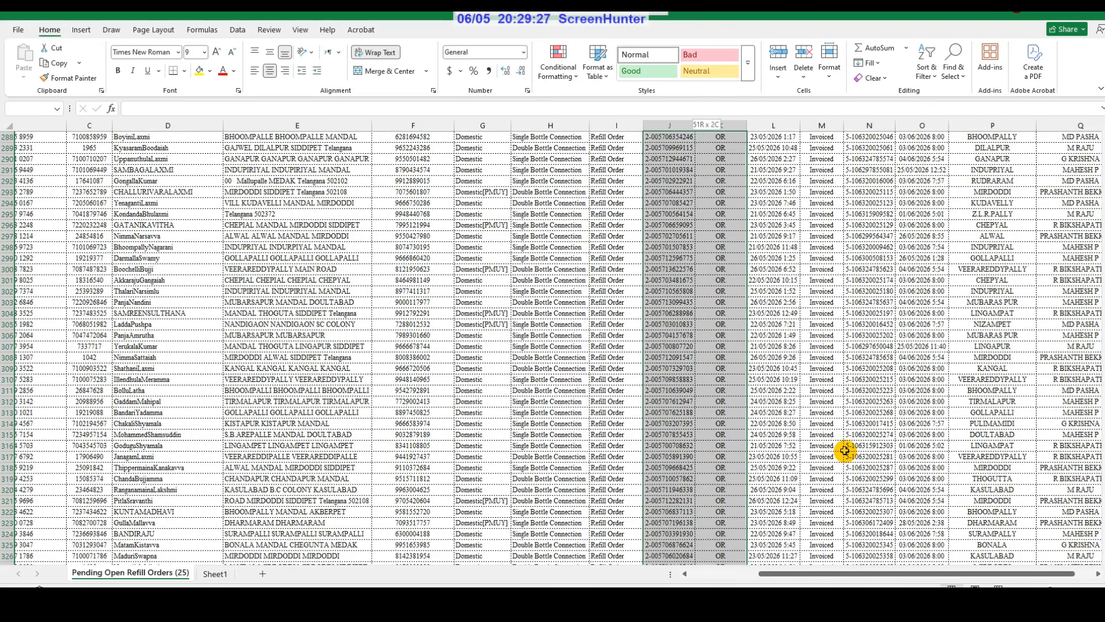
key("shift+Up")
key("shift+Up")
key("shift+Up")
key("shift+Up")
key("shift+Up")
key("shift+Up")
key("shift+Up")
key("shift+Up")
key("shift+Up")
key("shift+Up")
key("shift+Up")
key("shift+Up")
key("shift+Up")
key("shift+Up")
key("shift+Up")
key("shift+Up")
key("shift+Up")
key("shift+Up")
key("shift+Up")
key("shift+Up")
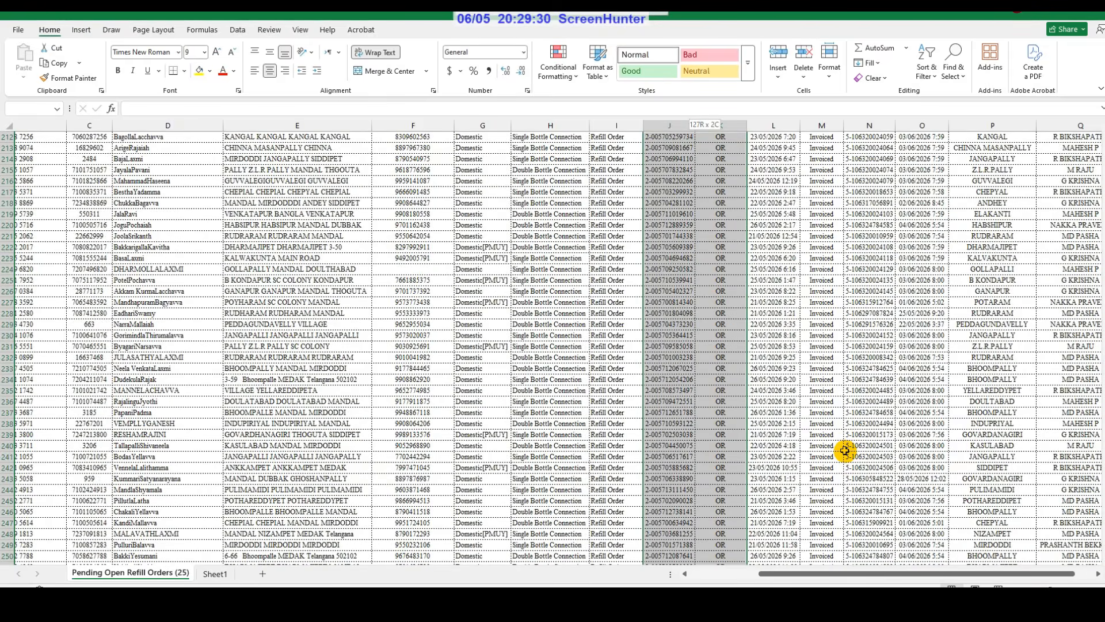
key("shift+Up")
key("shift+Up")
key("shift+Up")
key("shift+Up")
key("shift+Up")
key("shift+Up")
key("shift+Up")
key("shift+Up")
key("shift+Up")
key("shift+Up")
key("shift+Up")
key("shift+Up")
key("shift+Up")
key("shift+Up")
key("shift+Up")
key("shift+Up")
key("shift+Up")
key("shift+Up")
key("shift+Up")
key("shift+Up")
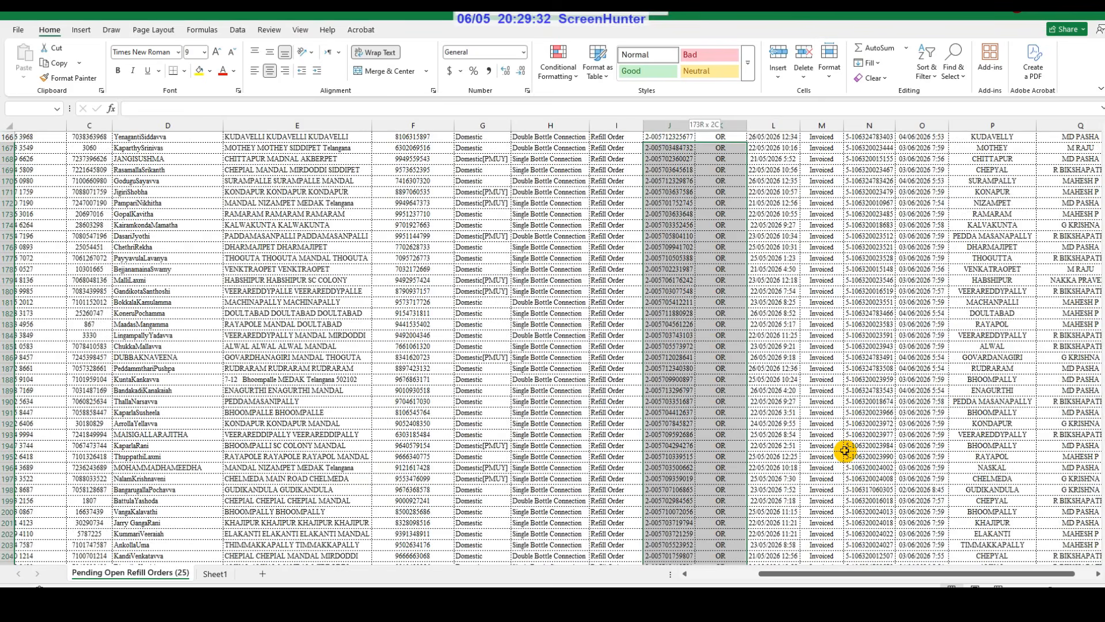
key("shift+Up")
key("shift+Up")
key("shift+Up")
key("shift+Up")
key("shift+Up")
key("shift+Up")
key("shift+Up")
key("shift+Up")
key("shift+Up")
key("shift+Up")
key("shift+Up")
key("shift+Up")
key("shift+Up")
key("shift+Up")
key("shift+Up")
key("shift+Up")
key("shift+Up")
key("shift+Up")
key("shift+Up")
key("shift+Up")
key("ctrl+c")
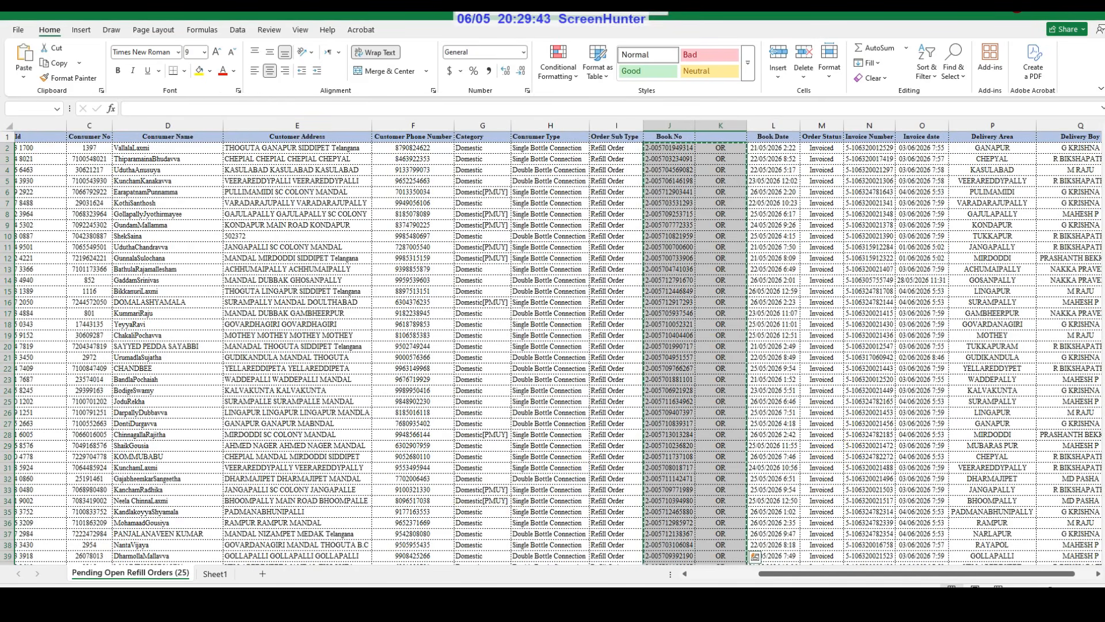
- Switch to the IndianOil sales orders page in the browser and close the downloads list and the Run Report pane
key("alt+Tab")
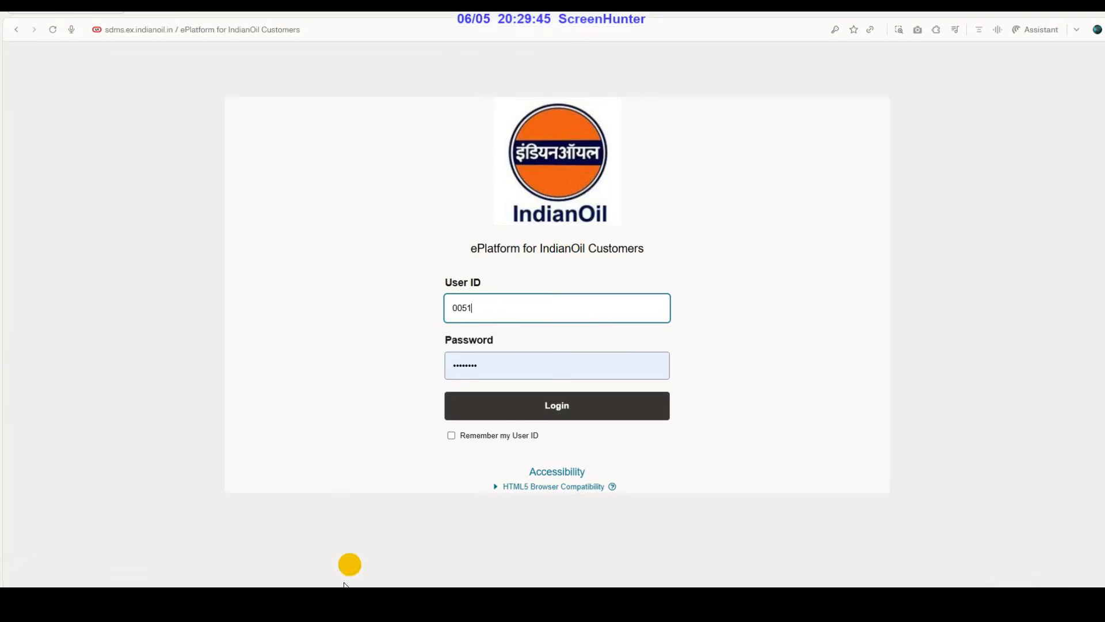
key("alt+Tab")
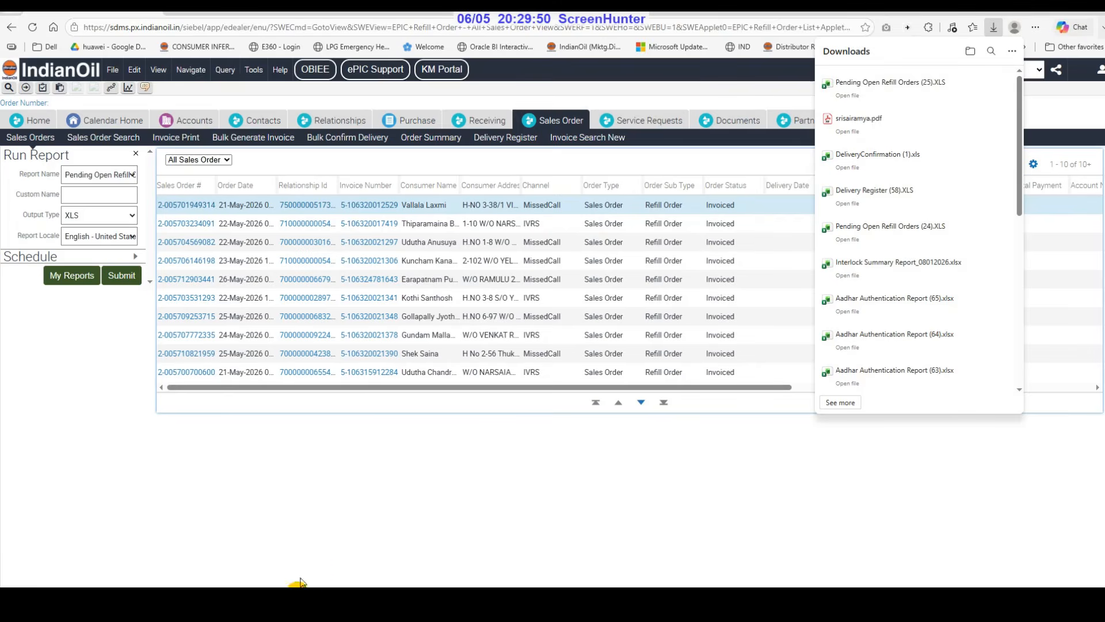
left_click(496, 159)
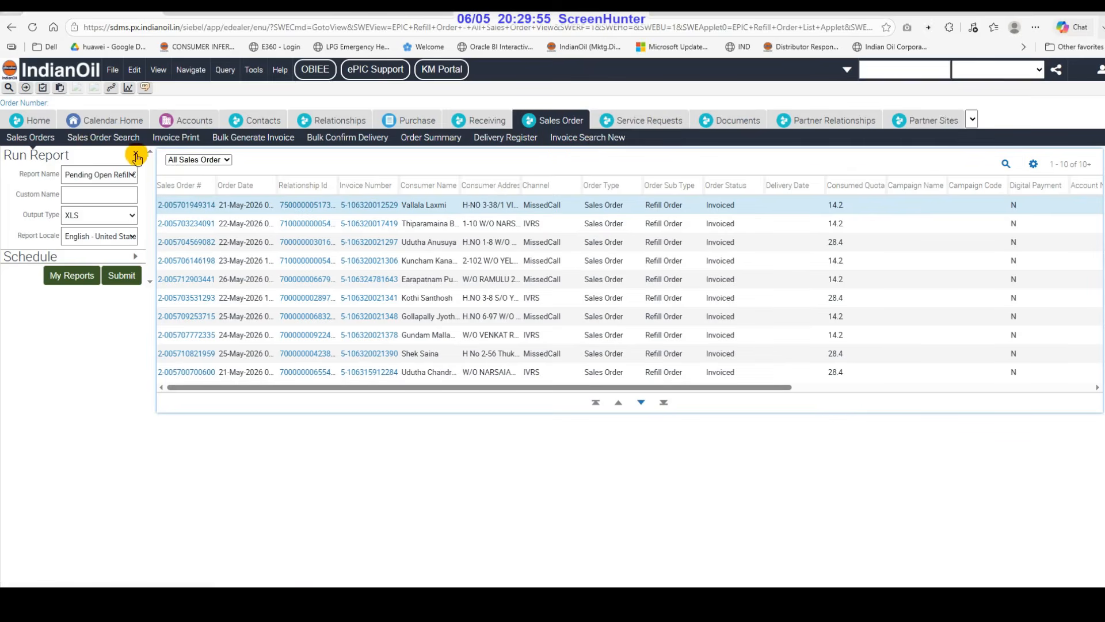
left_click(137, 156)
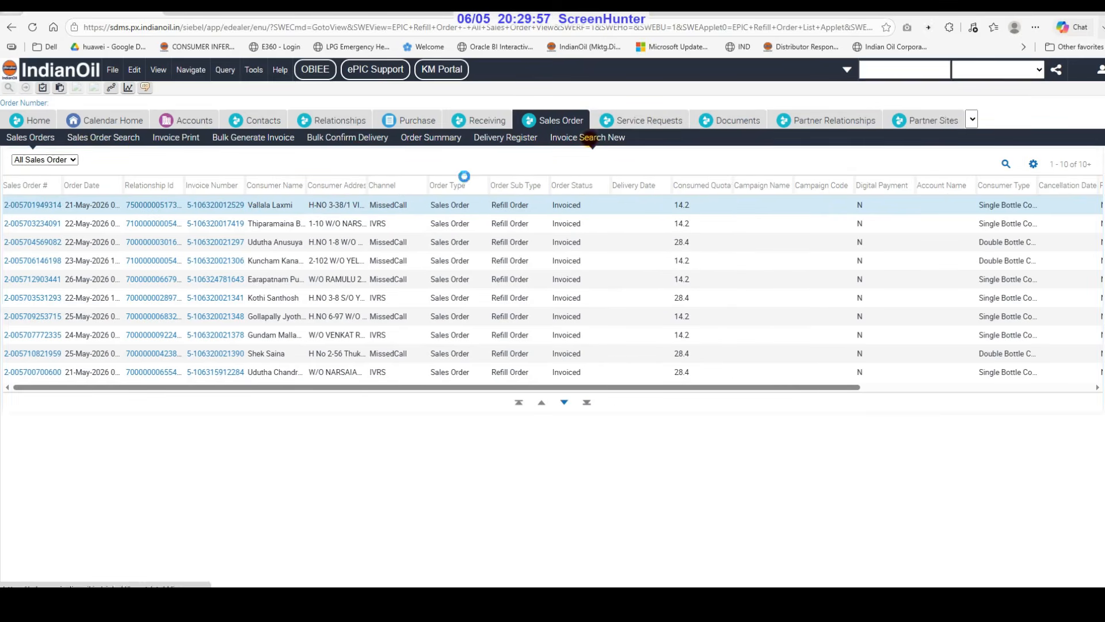
- Query the sales order invoices in Invoice Search New using the copied OR-joined order numbers as Sales Order #
left_click(1006, 167)
left_click(781, 186)
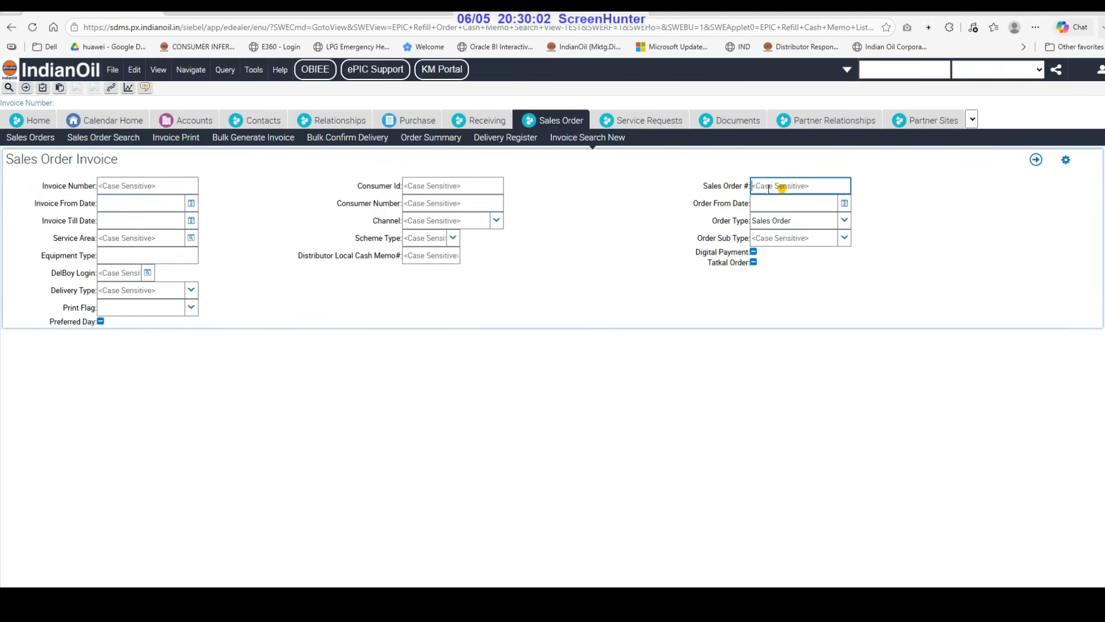
key("ctrl+v")
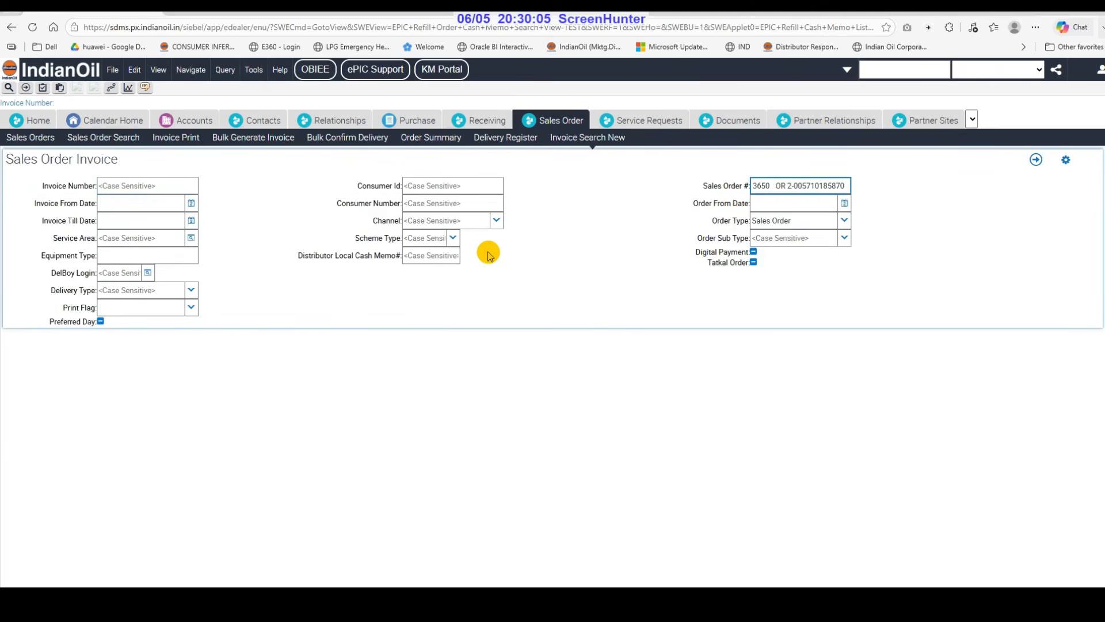
key("Return")
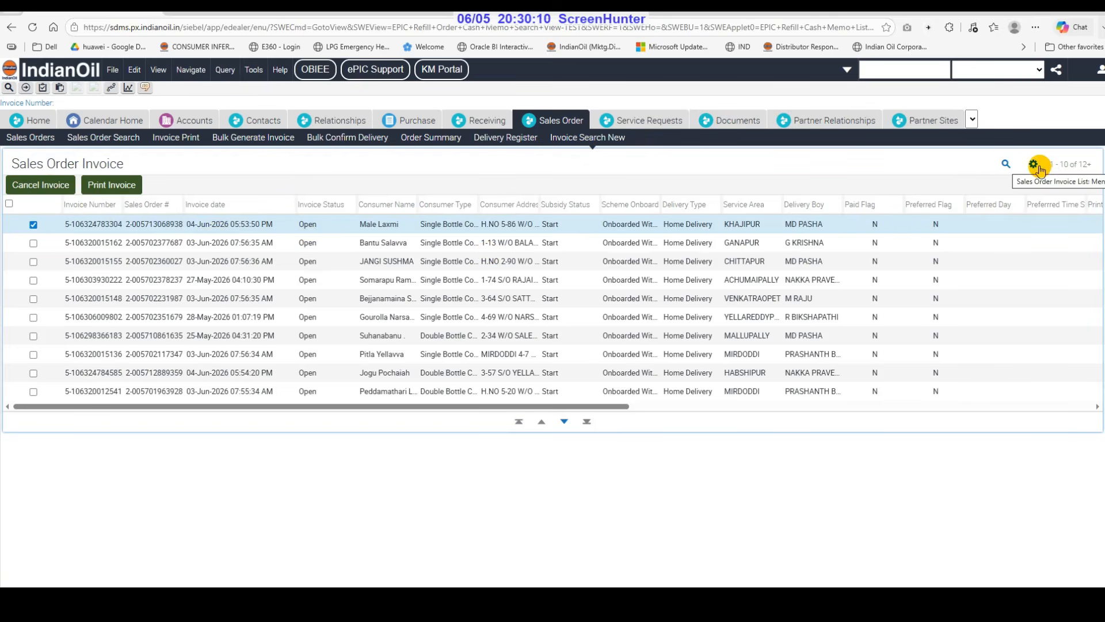
- Select all invoices in the Sales Order Invoice query result
left_click(1040, 169)
scroll(1012, 279, "down", 3)
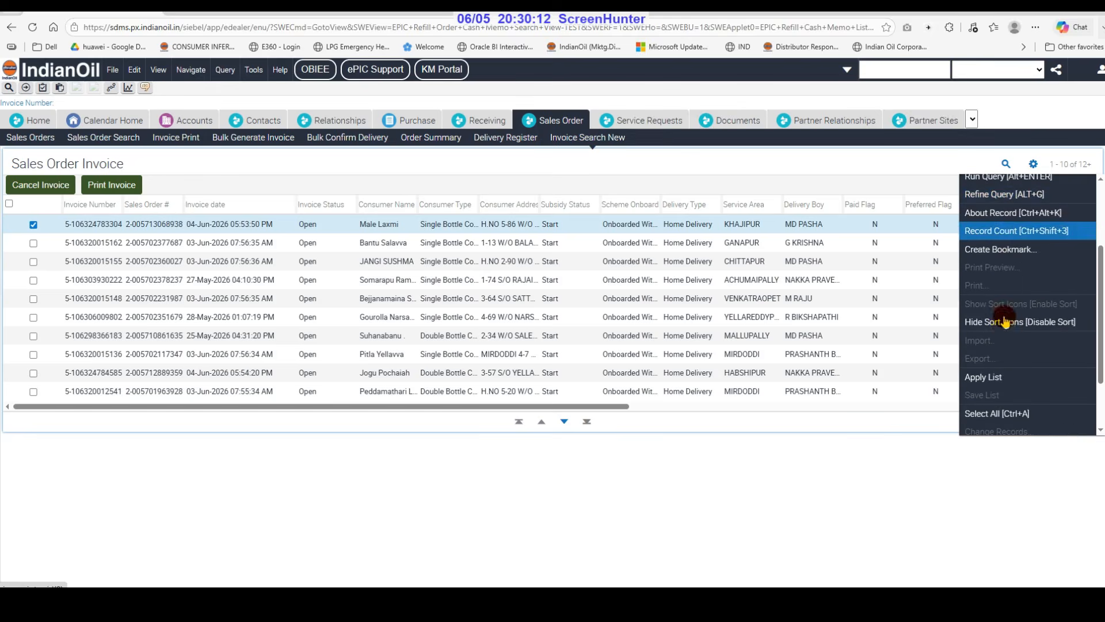
left_click(996, 412)
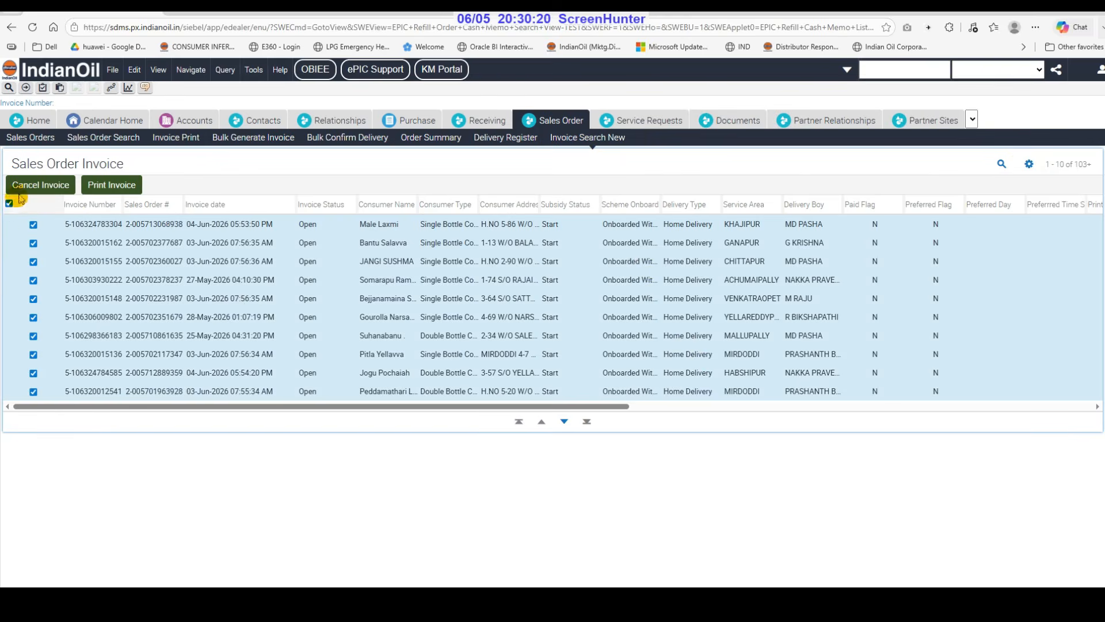
- Cancel the selected invoices with the cancel reason Delayed delivery
left_click(36, 185)
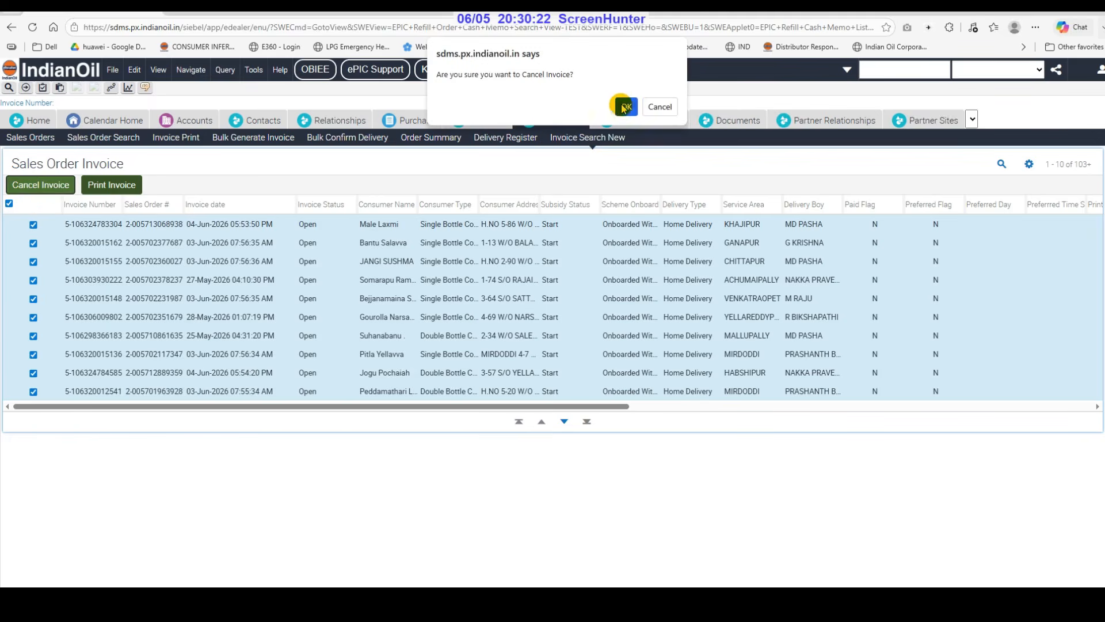
left_click(623, 107)
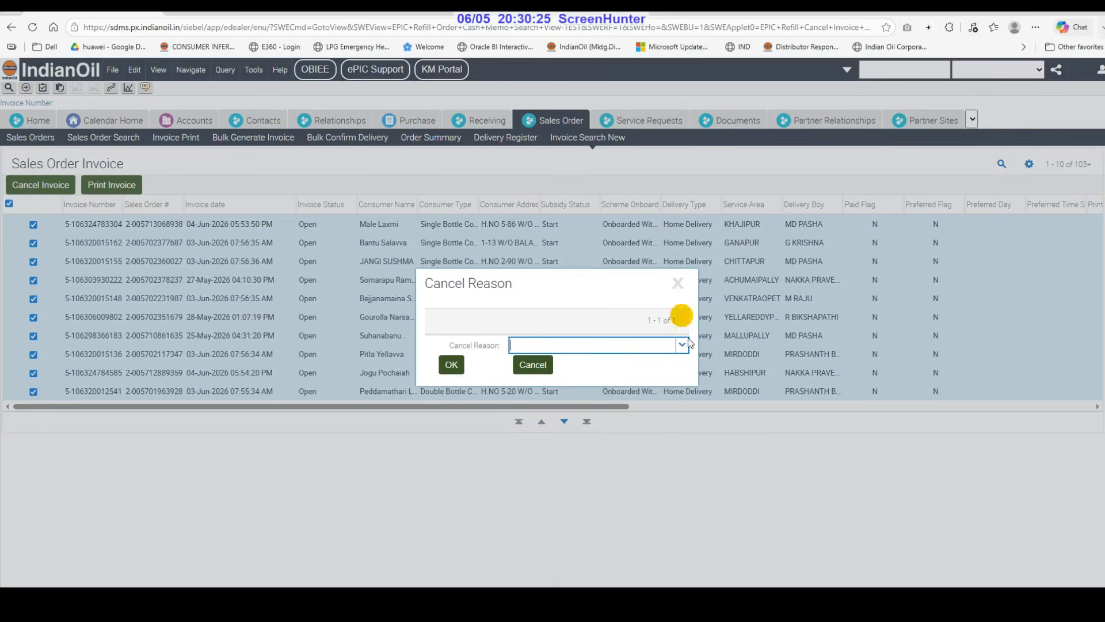
left_click(682, 345)
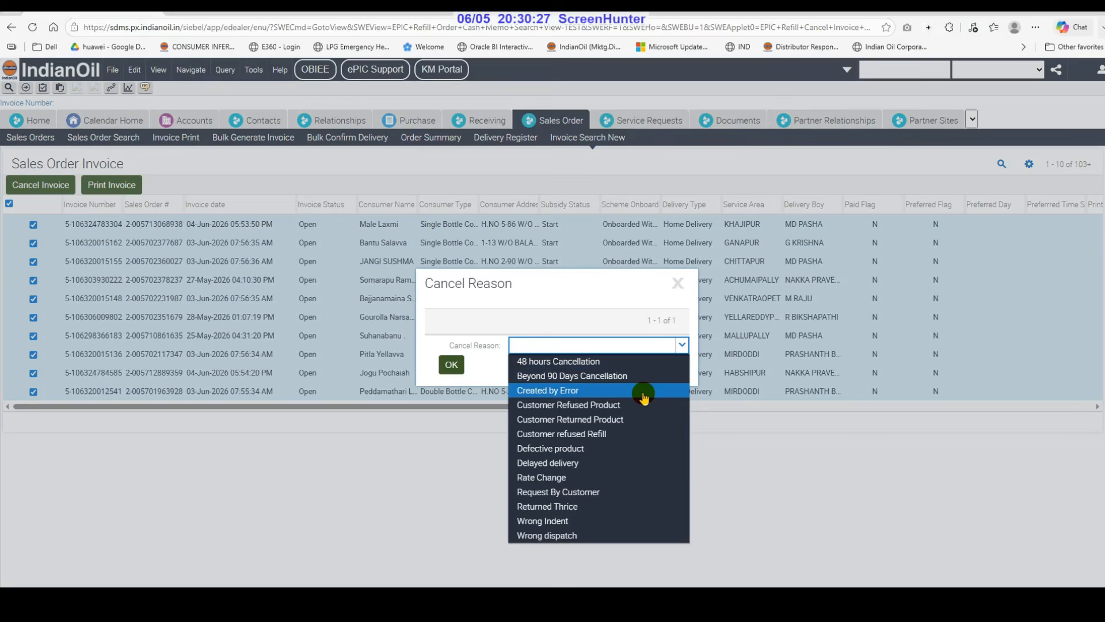
left_click(562, 463)
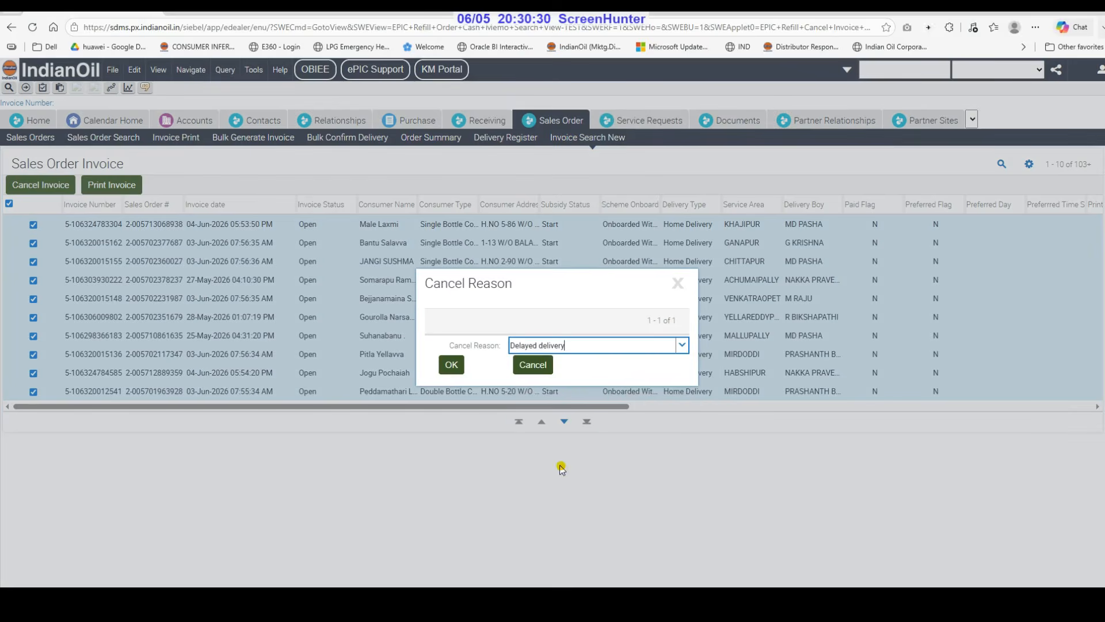
left_click(451, 364)
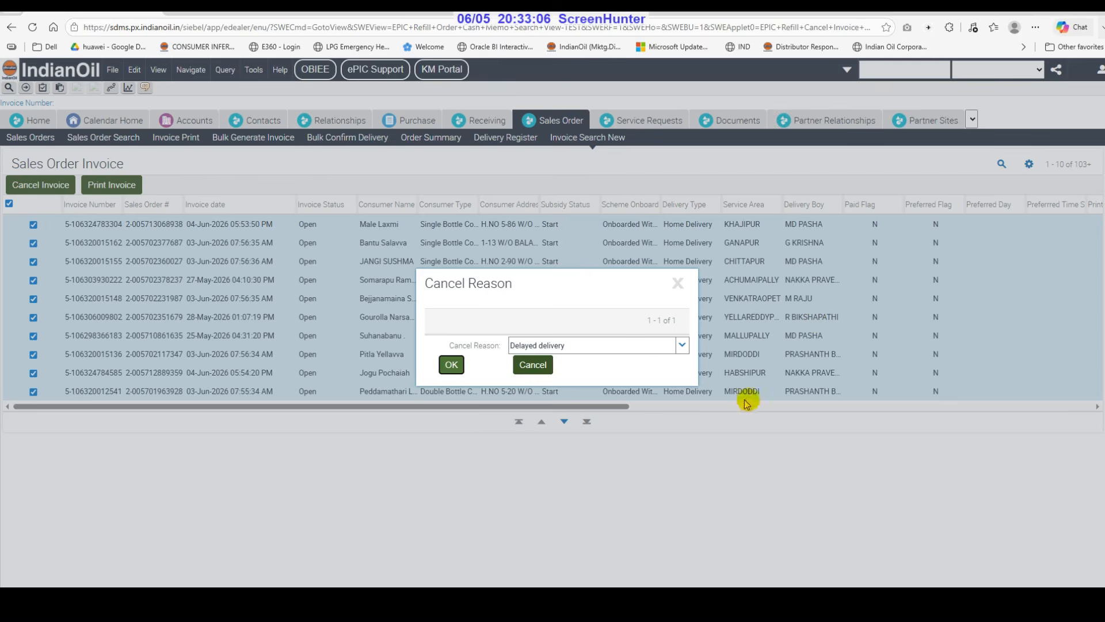
left_click(452, 363)
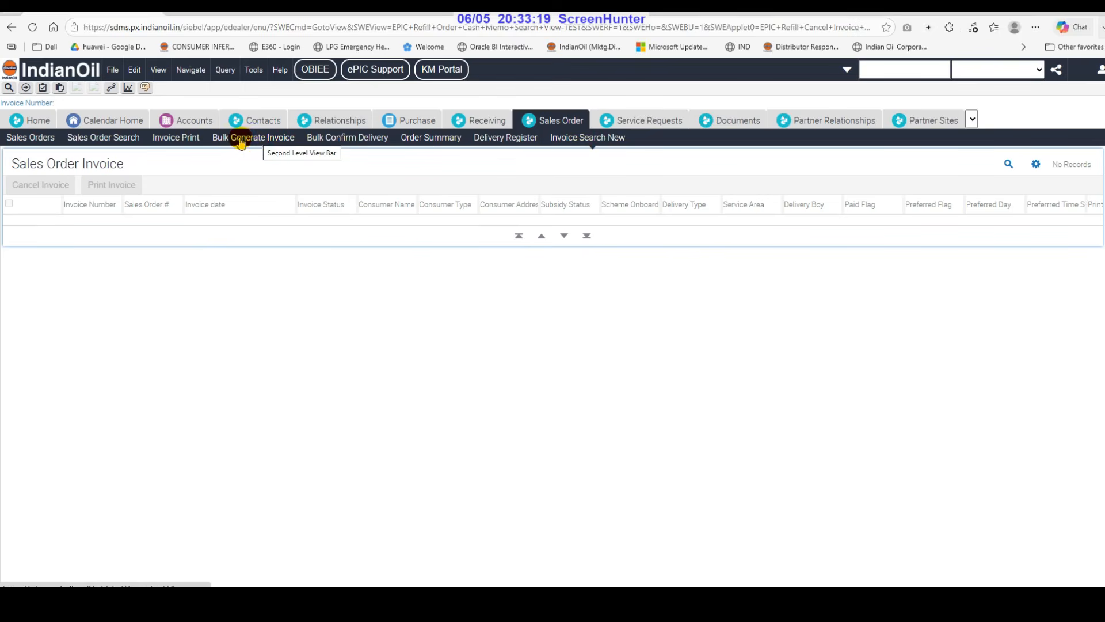
- Query the sales orders in Bulk Generate Invoice with Order From Date 01-05-2026 and Order To Date 26-05-2026
left_click(259, 139)
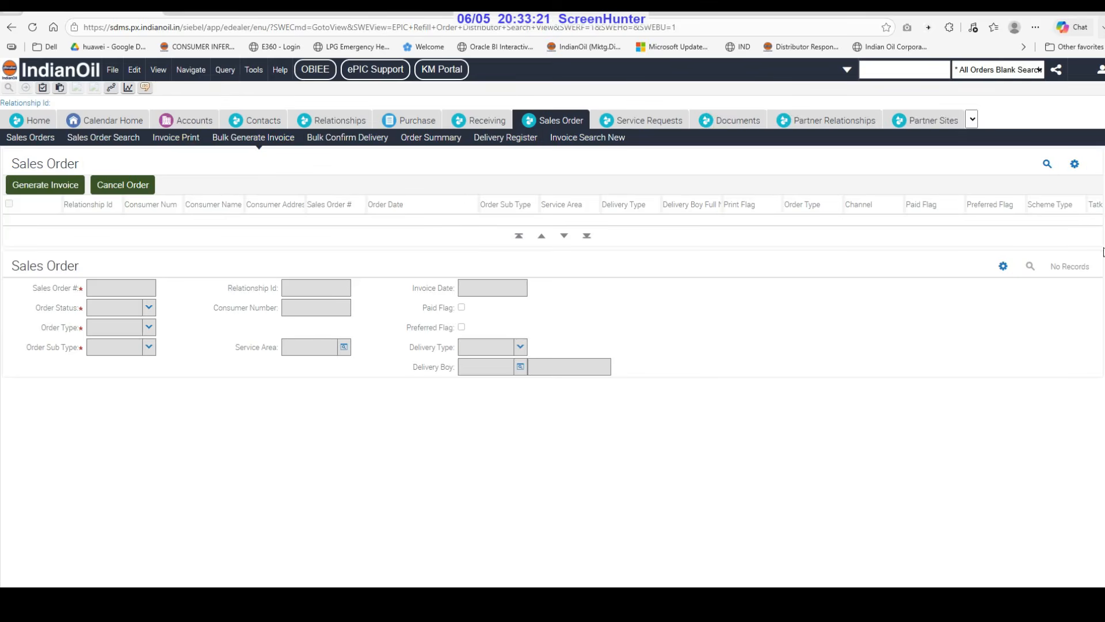
left_click(1047, 164)
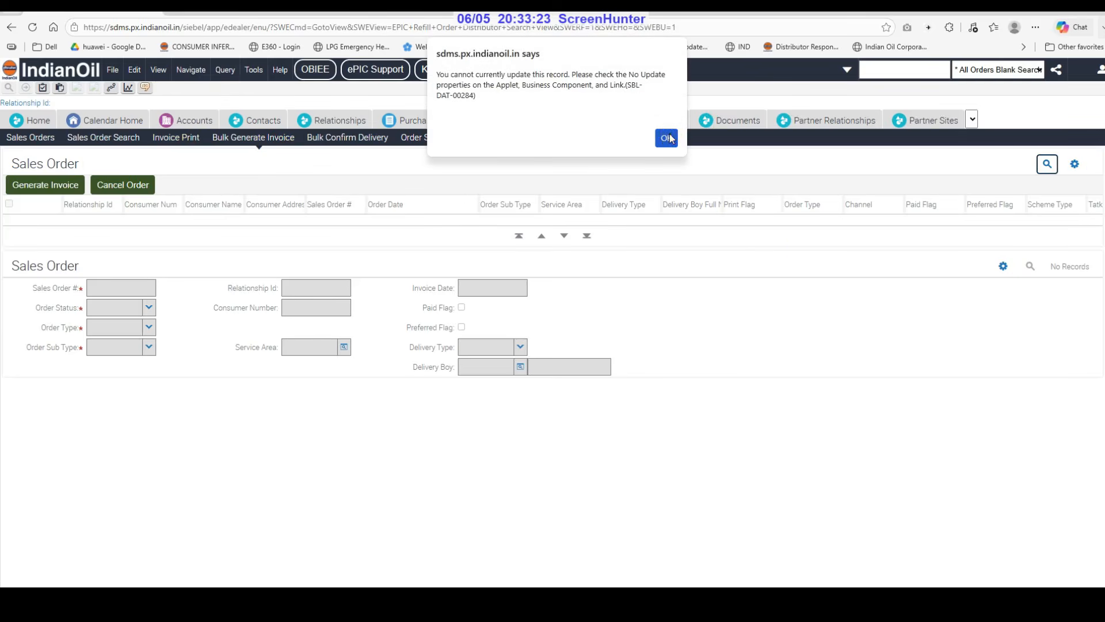
left_click(666, 137)
left_click(121, 237)
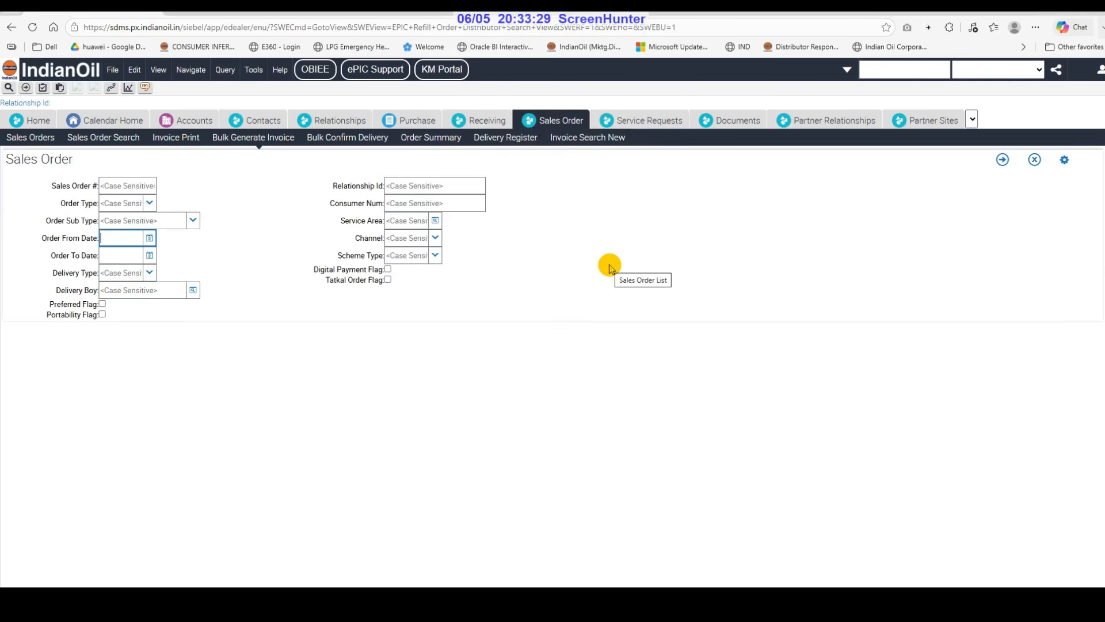
type("01-05-")
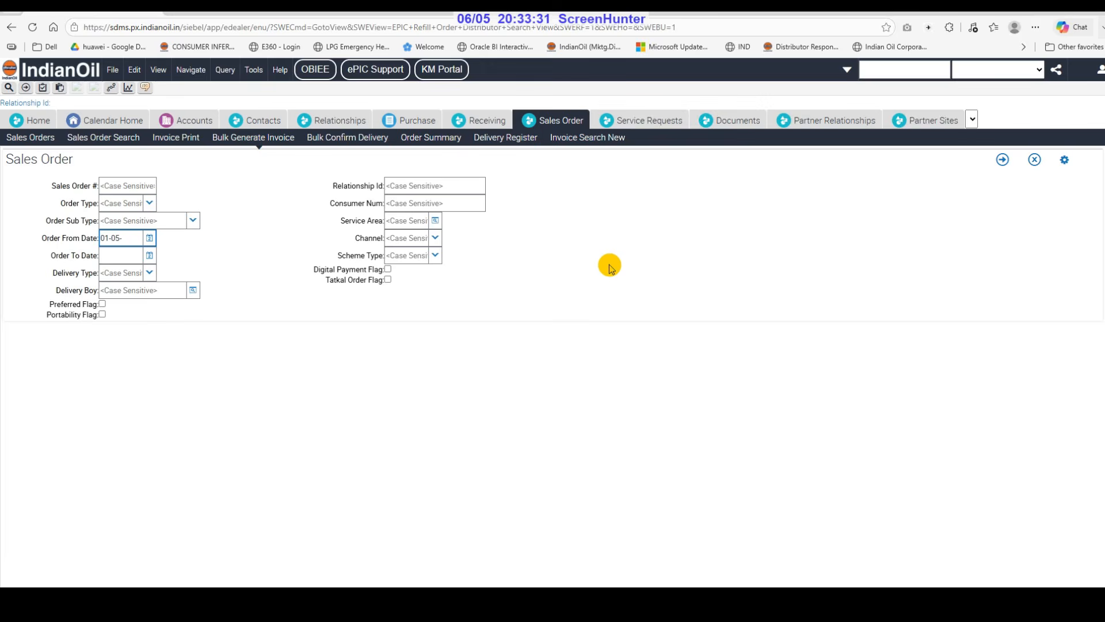
type("2026")
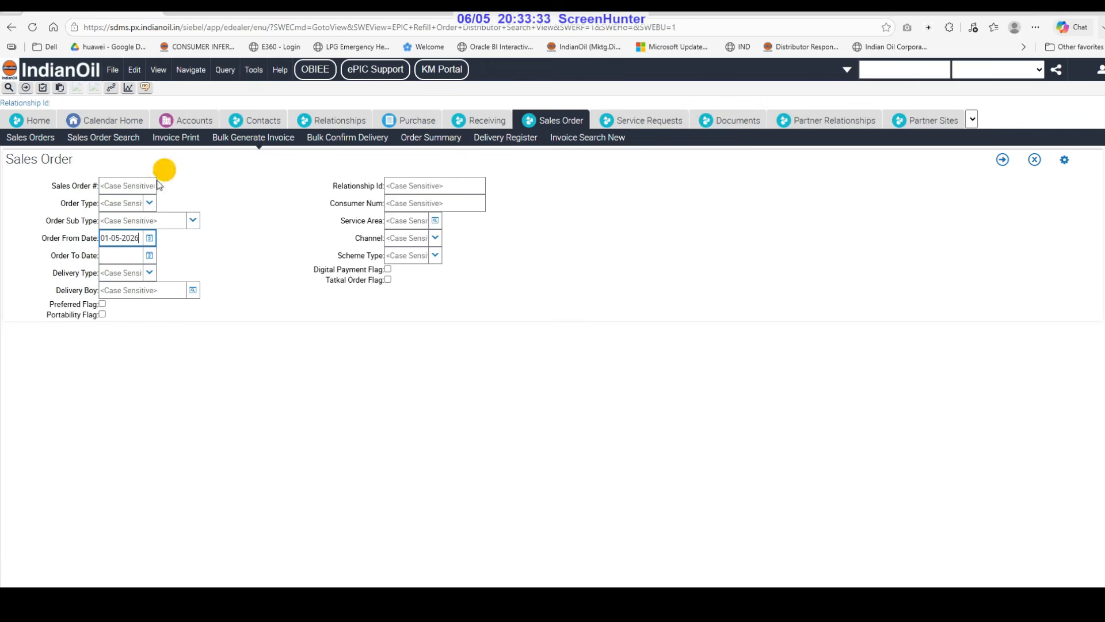
left_click(120, 255)
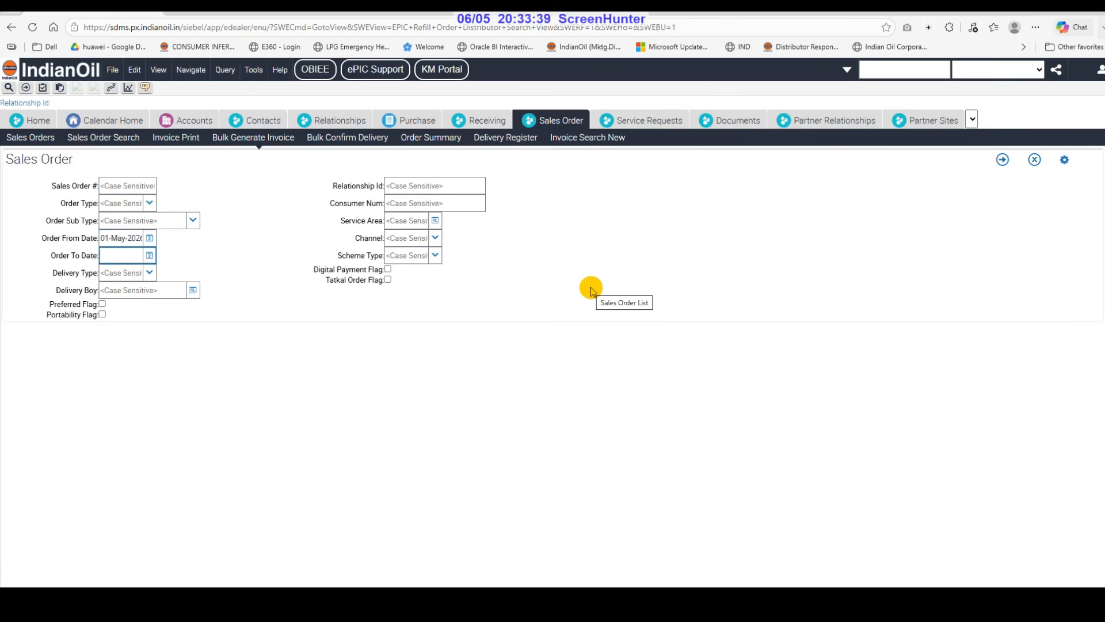
type("26-05-202")
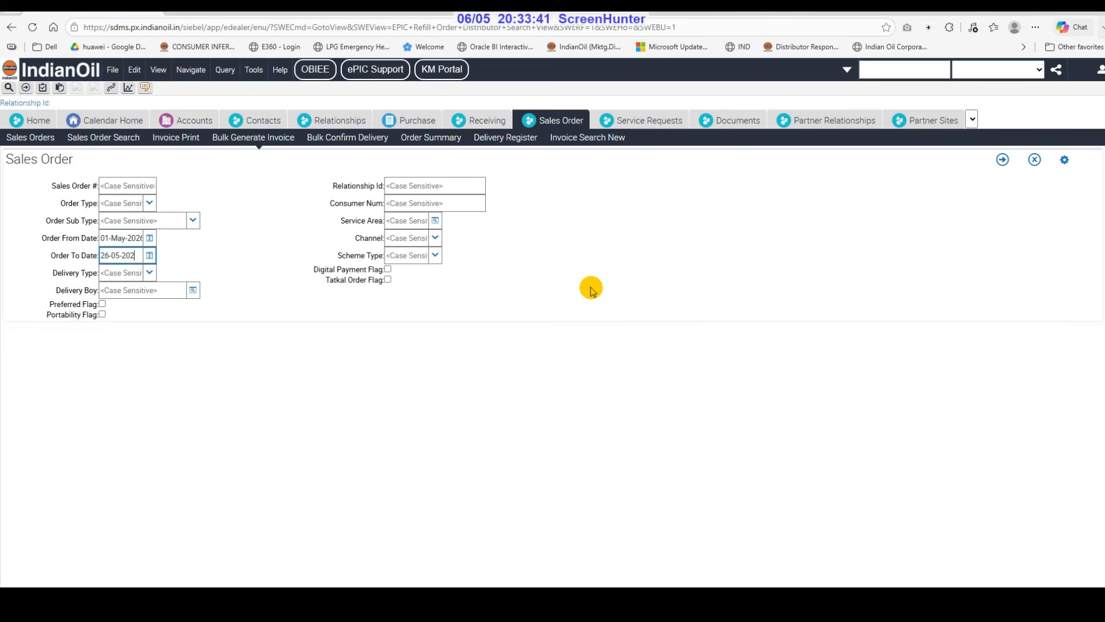
type("6")
key("Return")
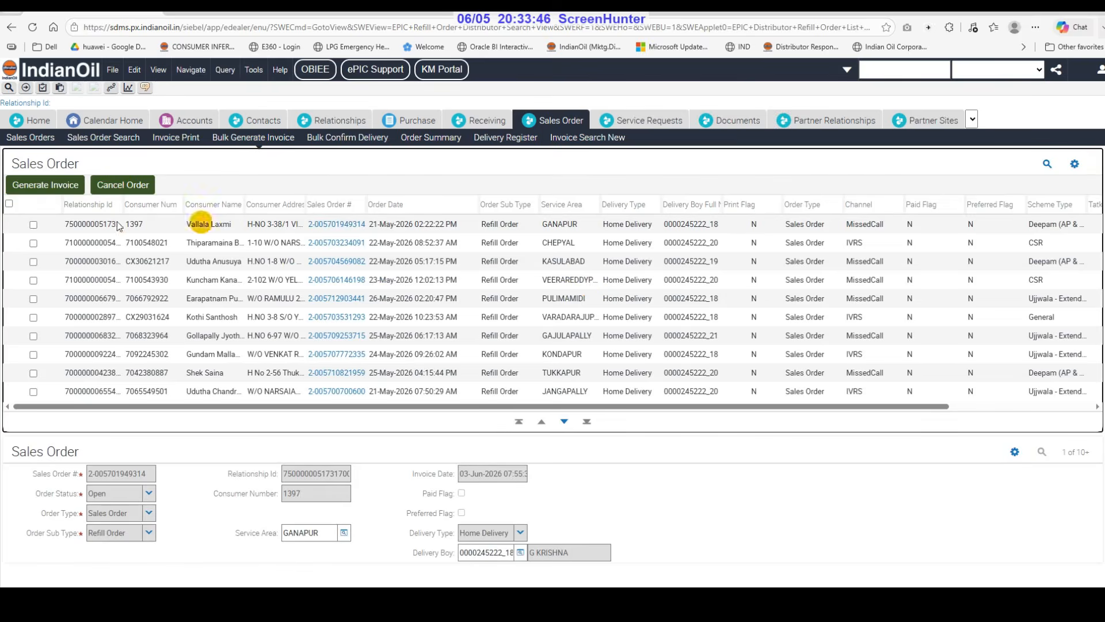
- Select all the queried sales orders and cancel them with the cancel reason Auto Cancellation
left_click(1074, 163)
scroll(1044, 333, "down", 2)
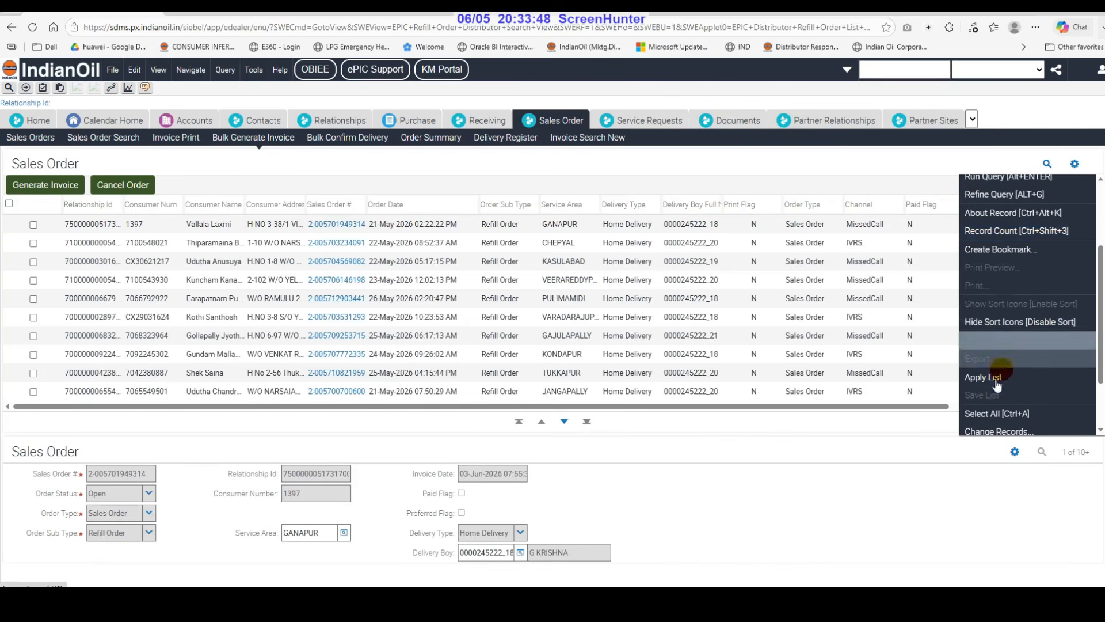
left_click(992, 414)
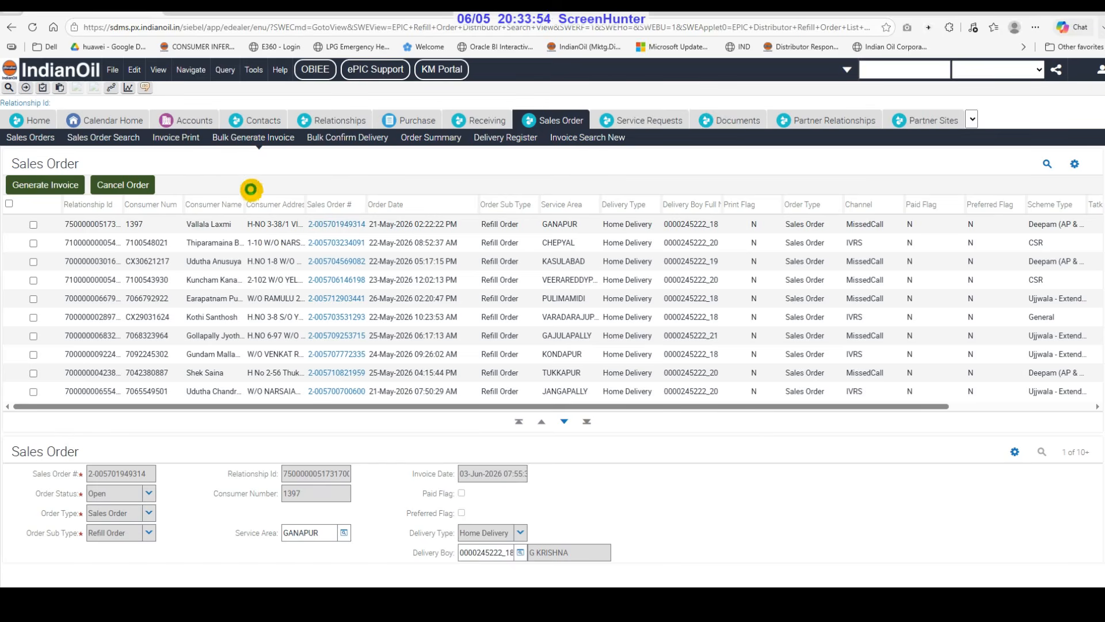
left_click(118, 185)
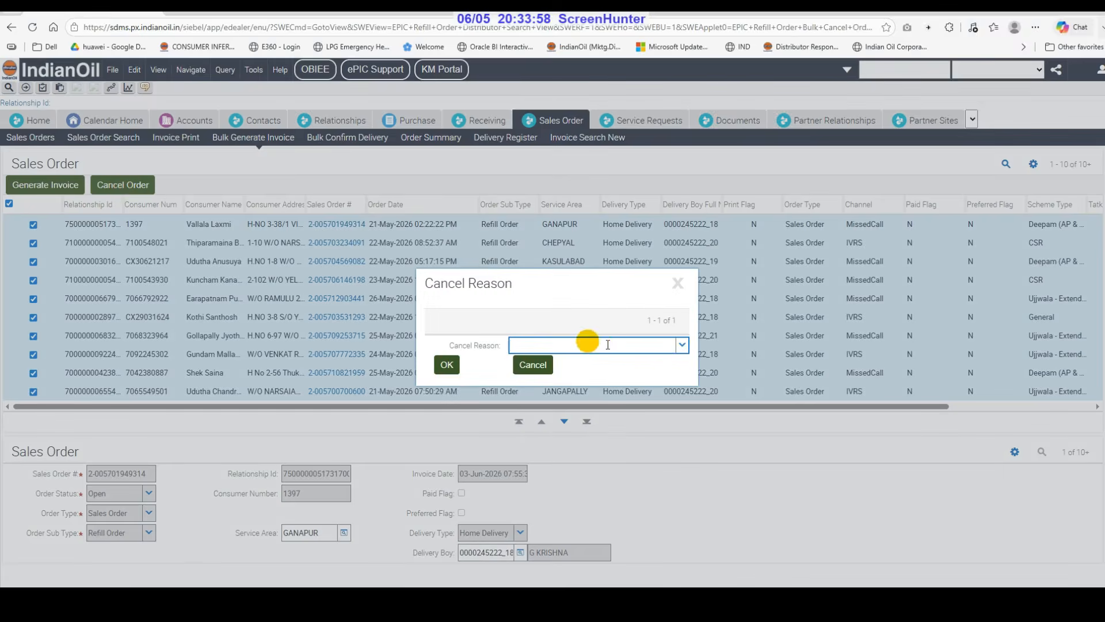
left_click(682, 345)
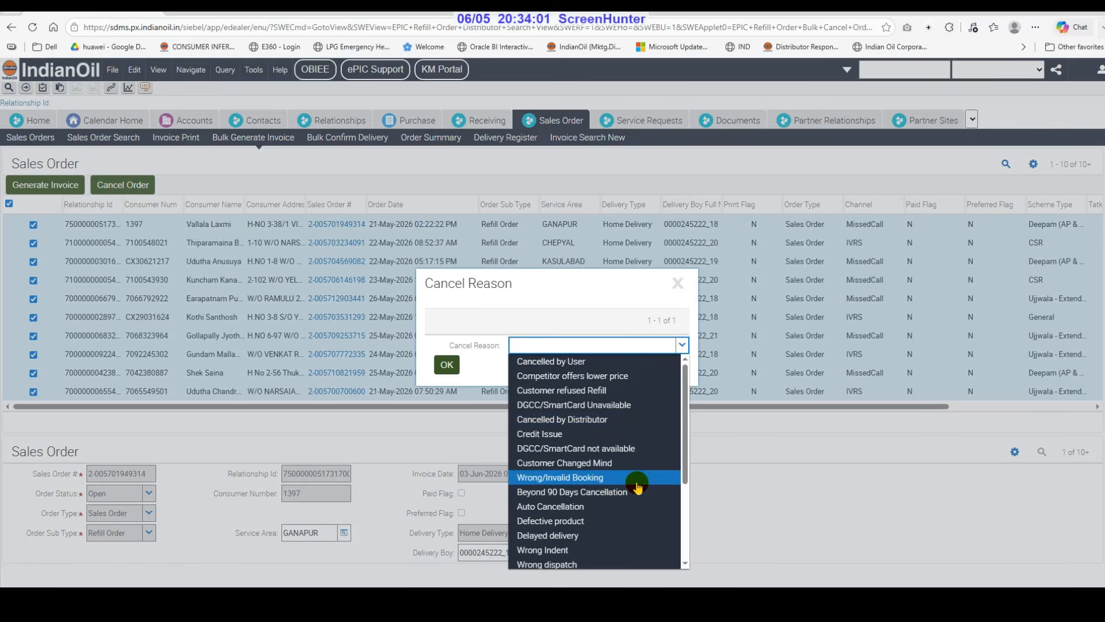
left_click(593, 504)
left_click(443, 365)
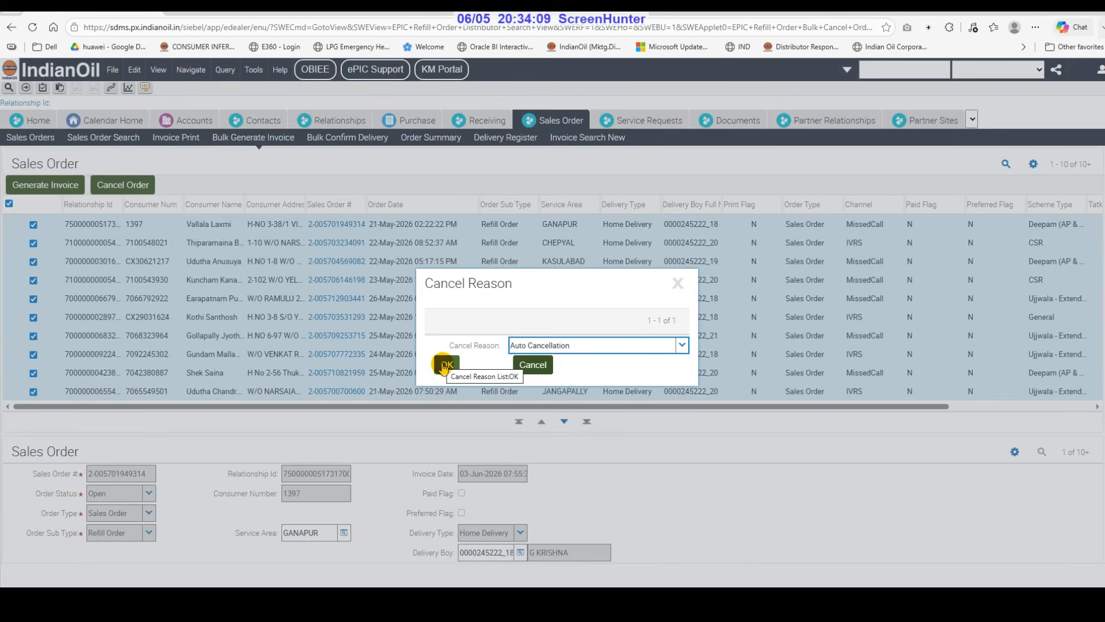
left_click(444, 365)
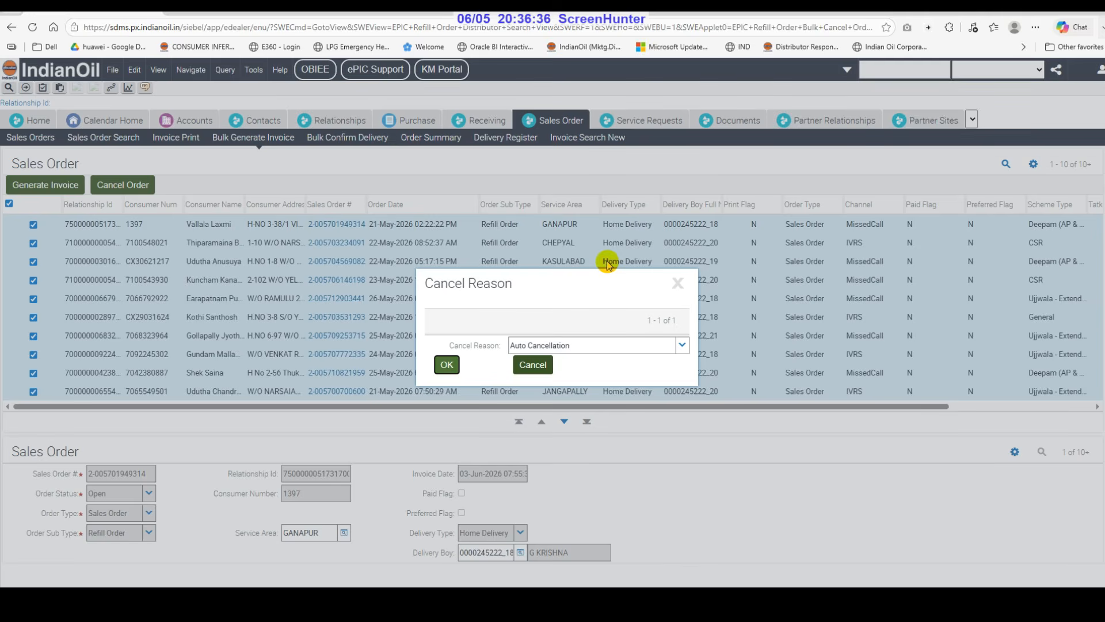
key("Return")
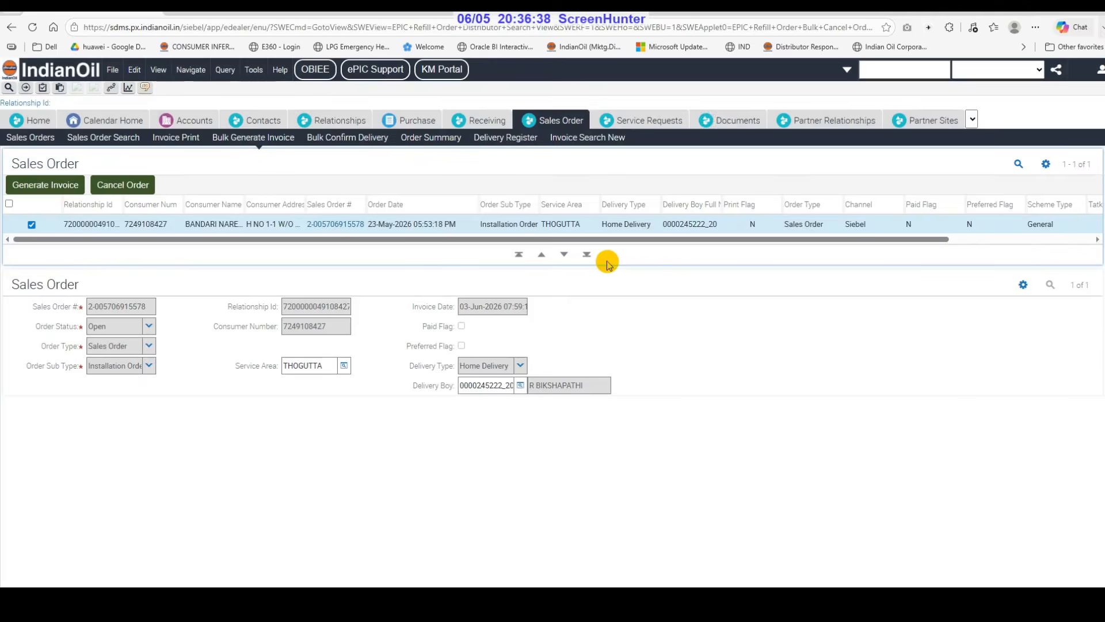